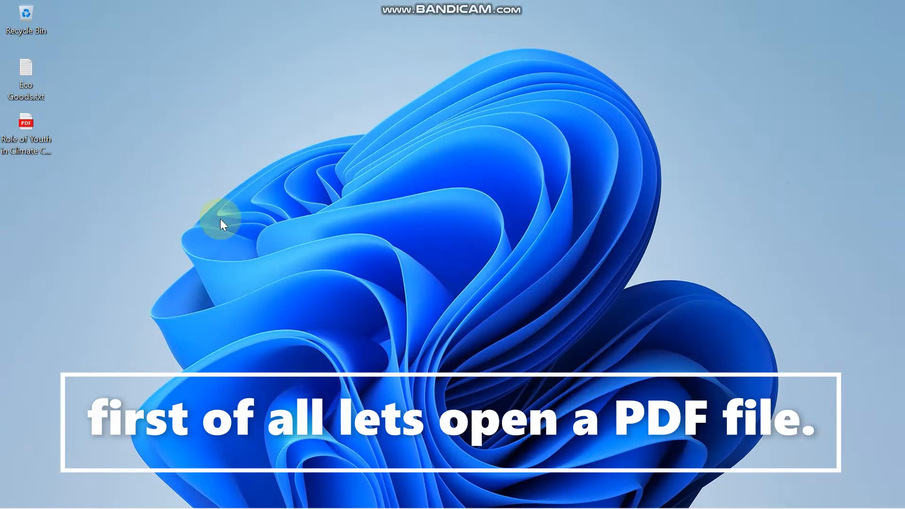
# Step: Open the certificate PDF in the browser, zoom out to inspect it, then close it
pyautogui.rightClick(25, 125)
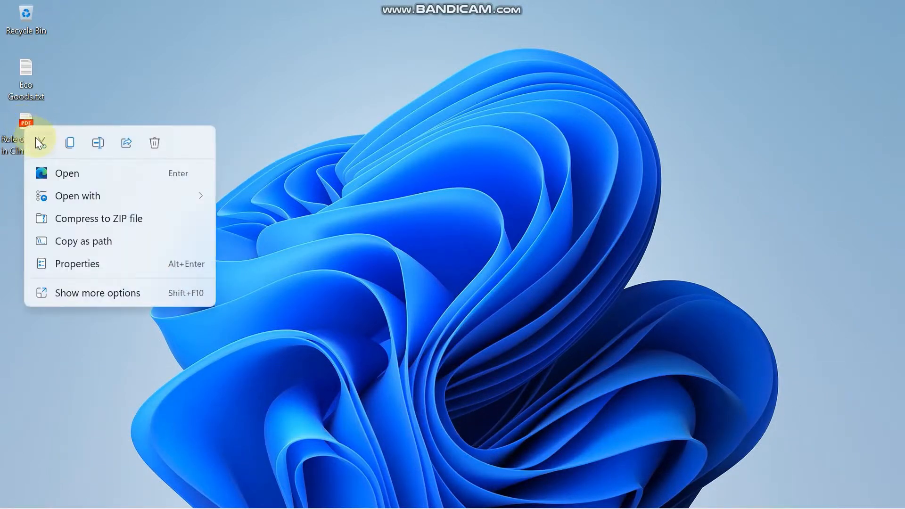
pyautogui.click(51, 174)
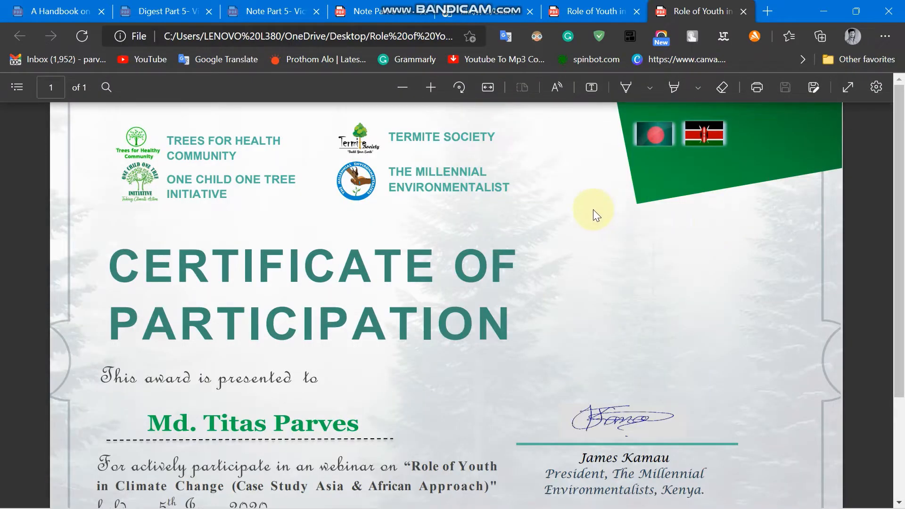
pyautogui.click(402, 87)
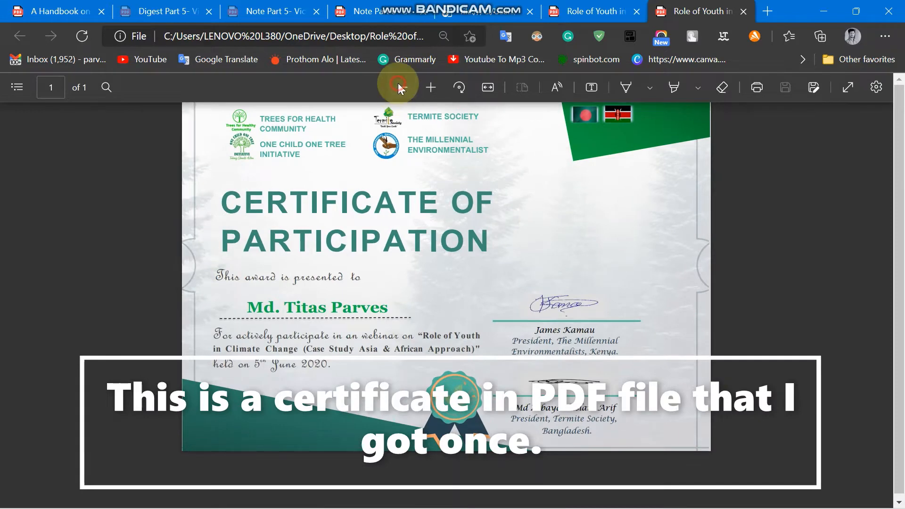
pyautogui.click(401, 86)
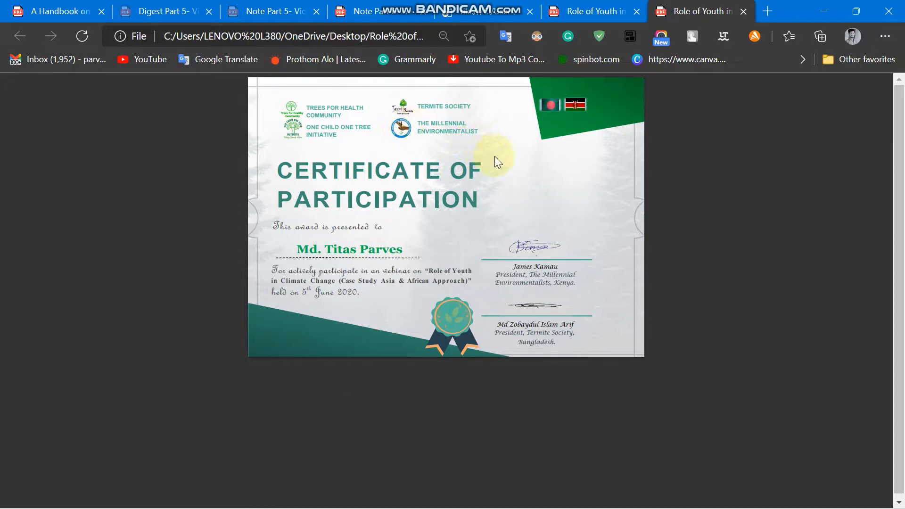
pyautogui.scroll(5, 588, 175)
pyautogui.scroll(-2, 588, 175)
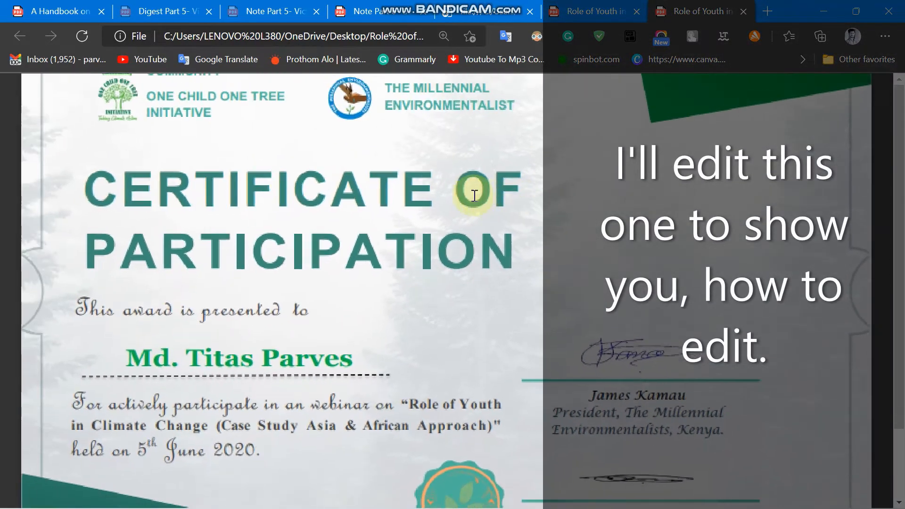
pyautogui.scroll(-3, 457, 194)
pyautogui.scroll(2, 457, 196)
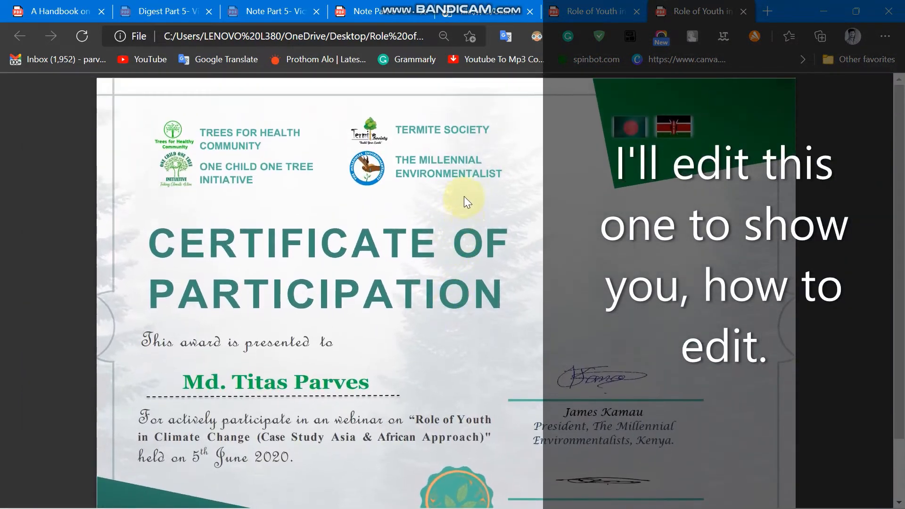
pyautogui.scroll(-2, 464, 197)
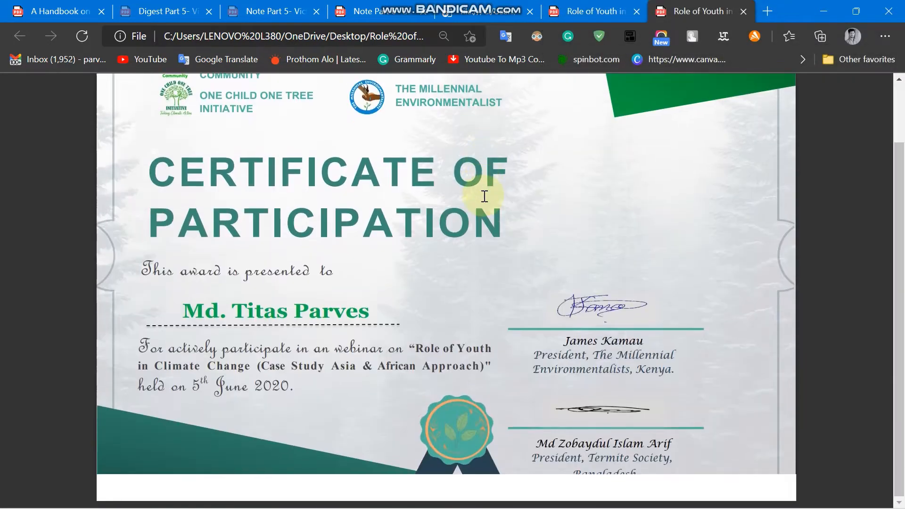
pyautogui.scroll(2, 485, 196)
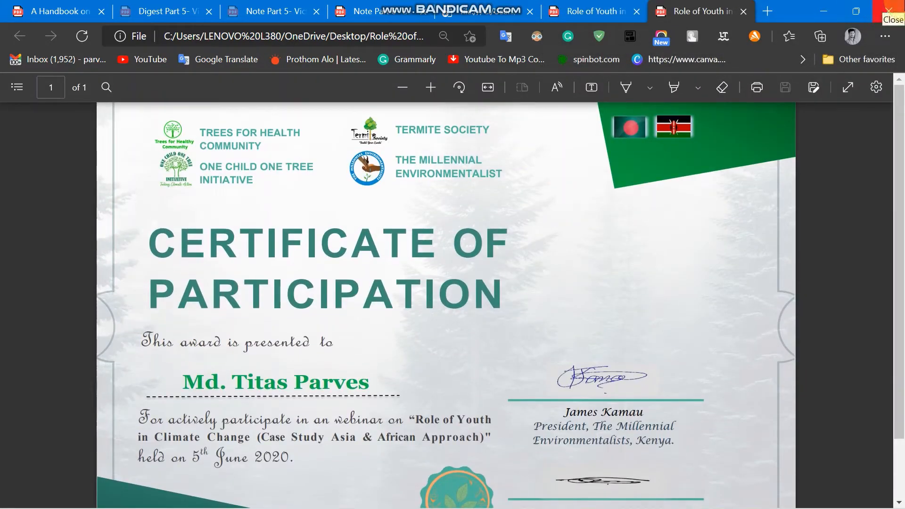
pyautogui.click(889, 11)
# Step: Refresh the desktop and launch Word 2019 from the Start menu's pinned tiles
pyautogui.rightClick(256, 163)
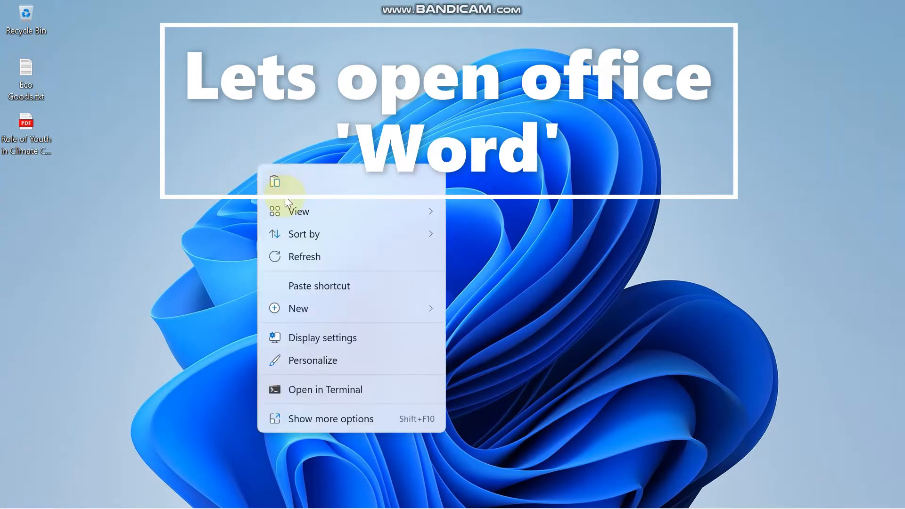
pyautogui.click(293, 257)
pyautogui.moveTo(352, 492)
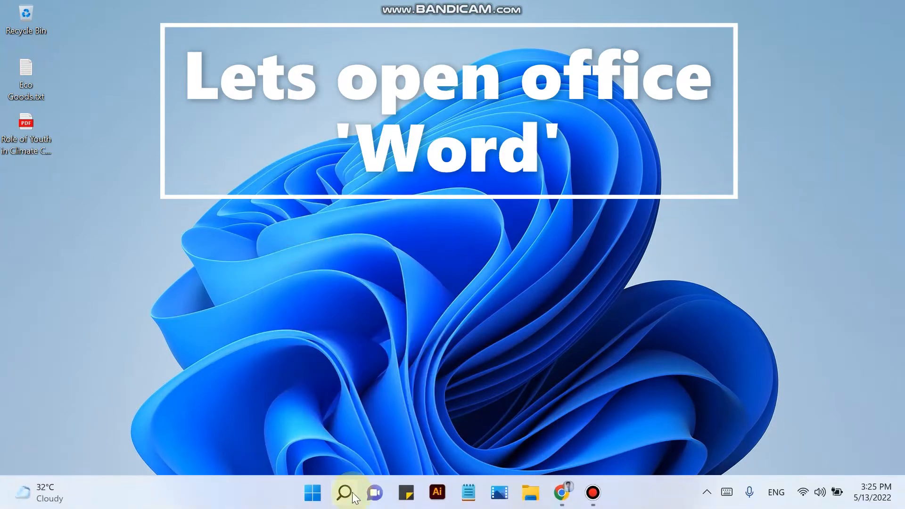
pyautogui.click(311, 493)
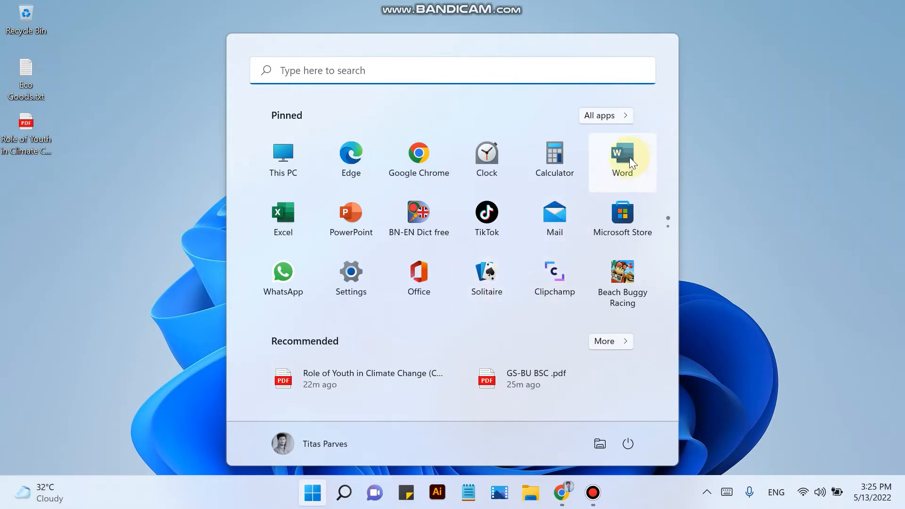
pyautogui.click(620, 160)
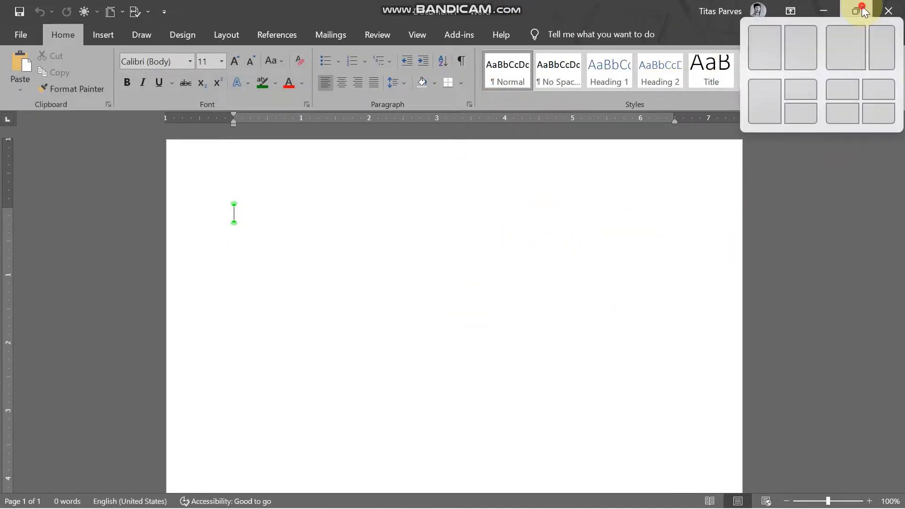
# Step: Restore Word to a narrower window on the right side, showing its start page
pyautogui.click(863, 12)
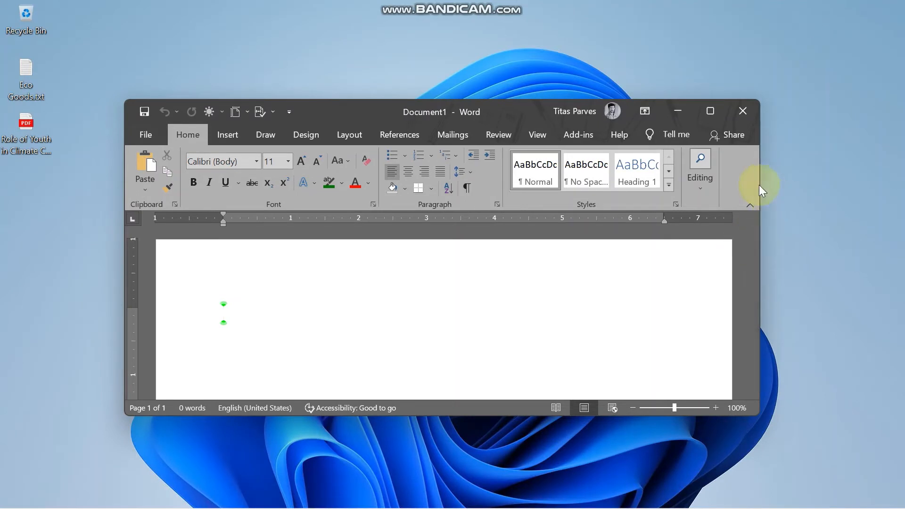
pyautogui.moveTo(759, 196); pyautogui.dragTo(636, 198)
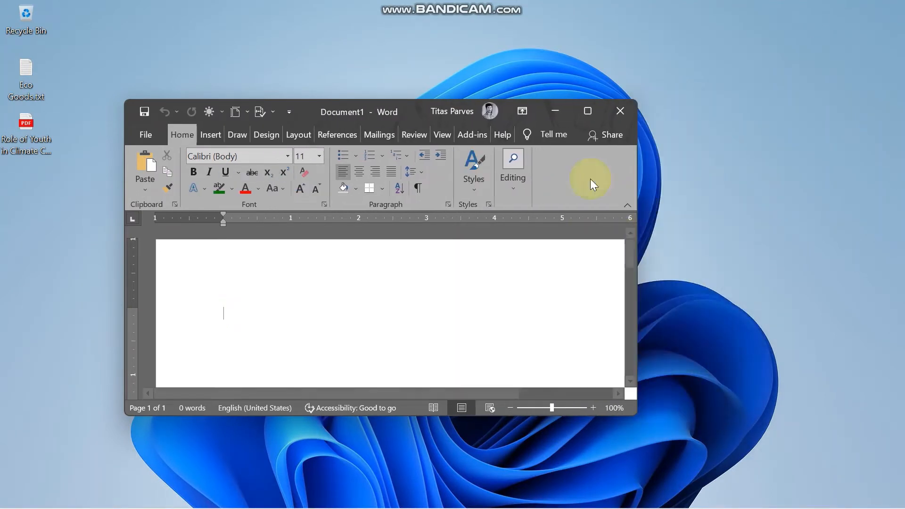
pyautogui.moveTo(377, 112); pyautogui.dragTo(611, 95)
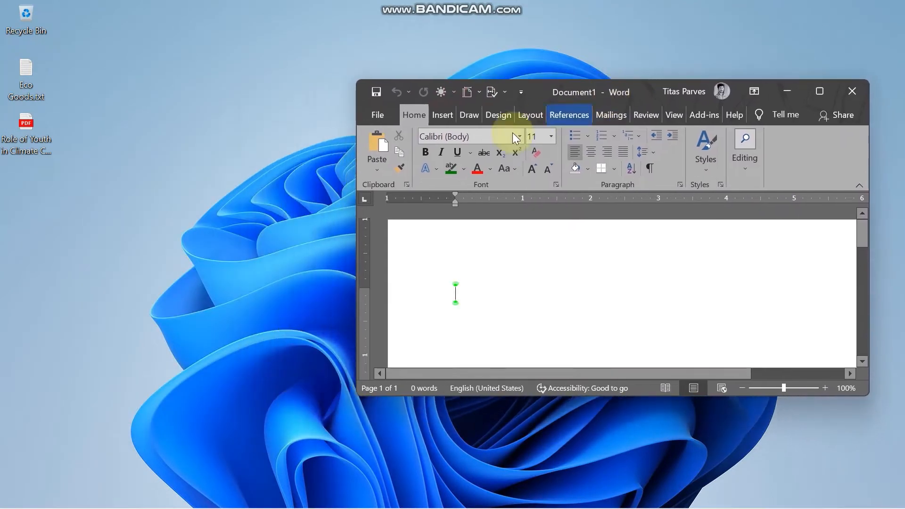
pyautogui.click(372, 114)
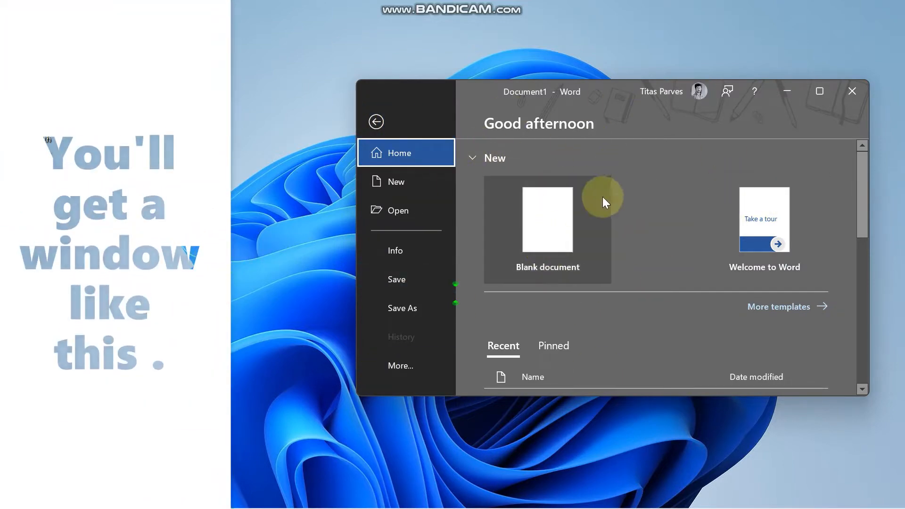
# Step: Drag the certificate PDF from the desktop onto Word's Blank document option
pyautogui.moveTo(343, 65); pyautogui.dragTo(888, 427)
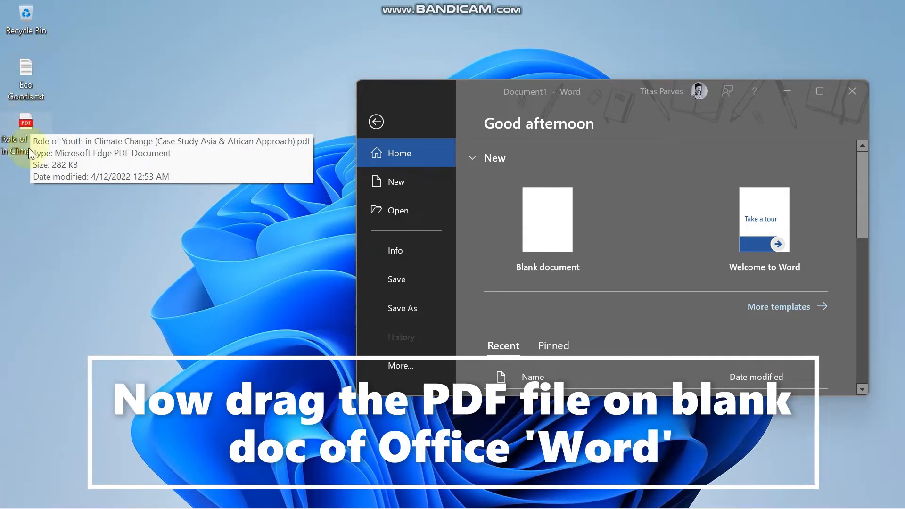
pyautogui.moveTo(20, 123); pyautogui.dragTo(529, 169)
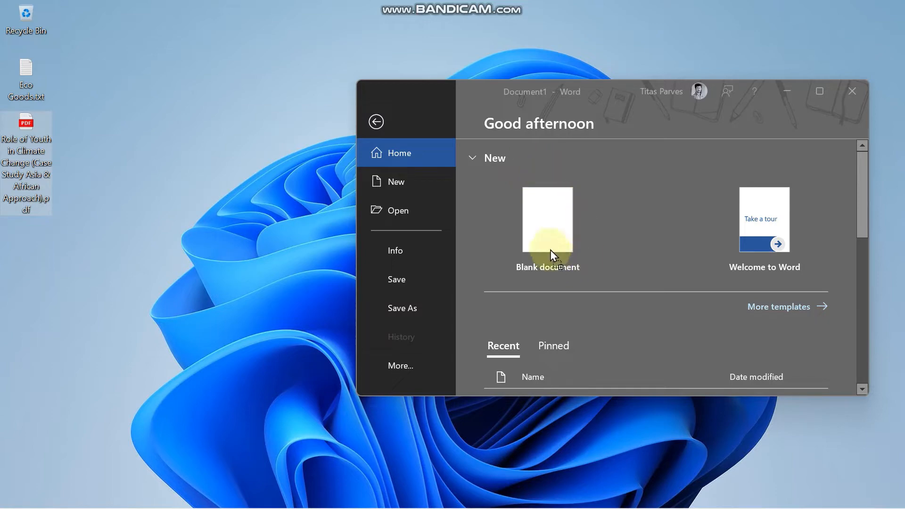
pyautogui.moveTo(550, 250); pyautogui.dragTo(548, 218)
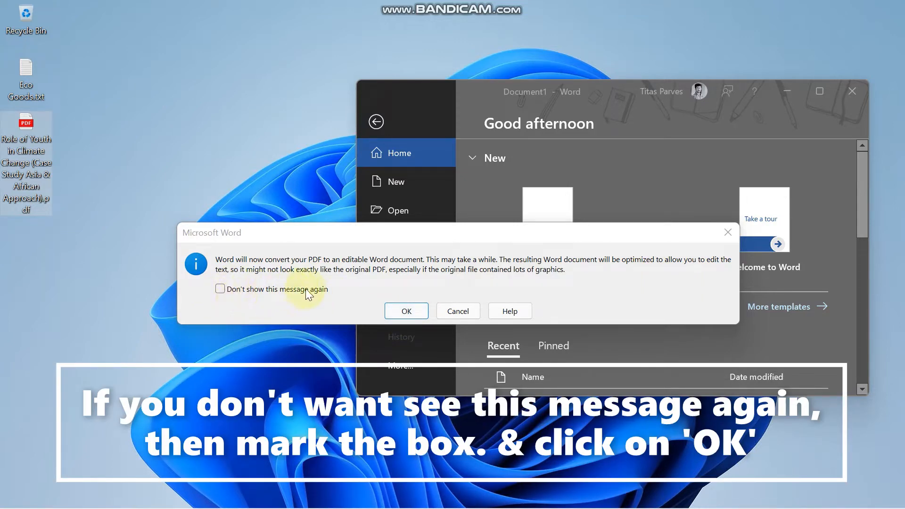
# Step: Confirm the PDF conversion, maximize Word, and enable editing of the converted certificate
pyautogui.click(406, 312)
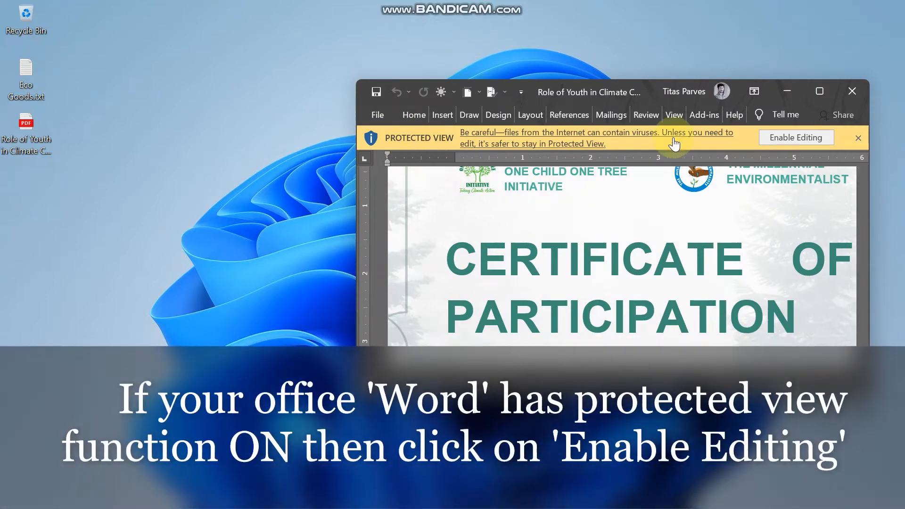
pyautogui.click(821, 89)
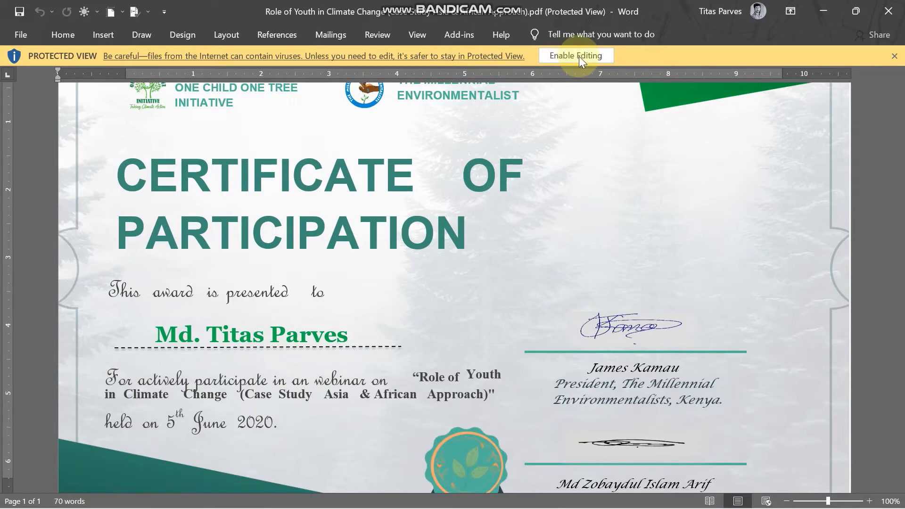
pyautogui.click(581, 56)
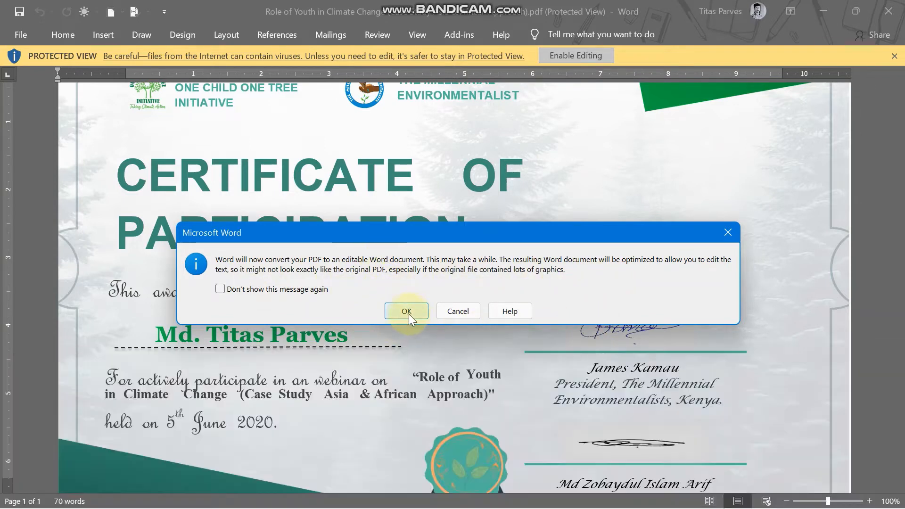
pyautogui.click(407, 312)
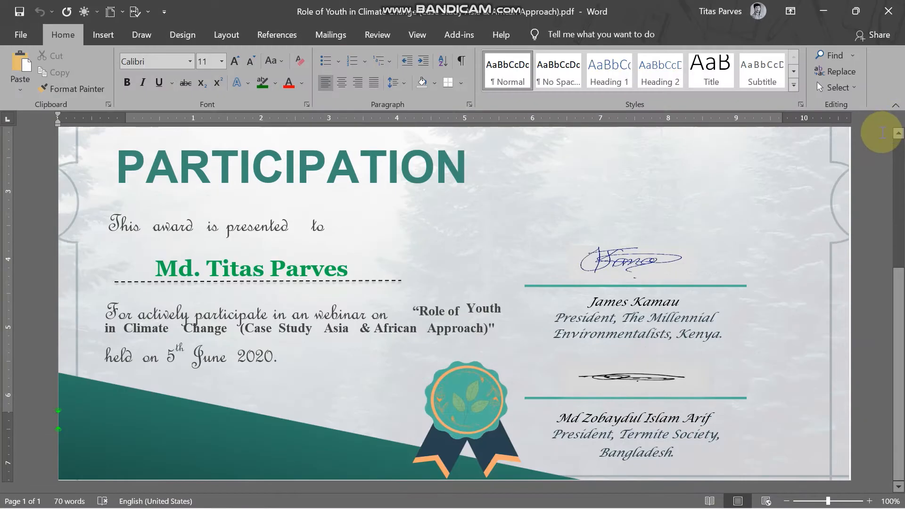
# Step: Zoom out to fit the whole certificate page and select its title text boxes
pyautogui.scroll(5, 399, 294)
pyautogui.scroll(1, 400, 289)
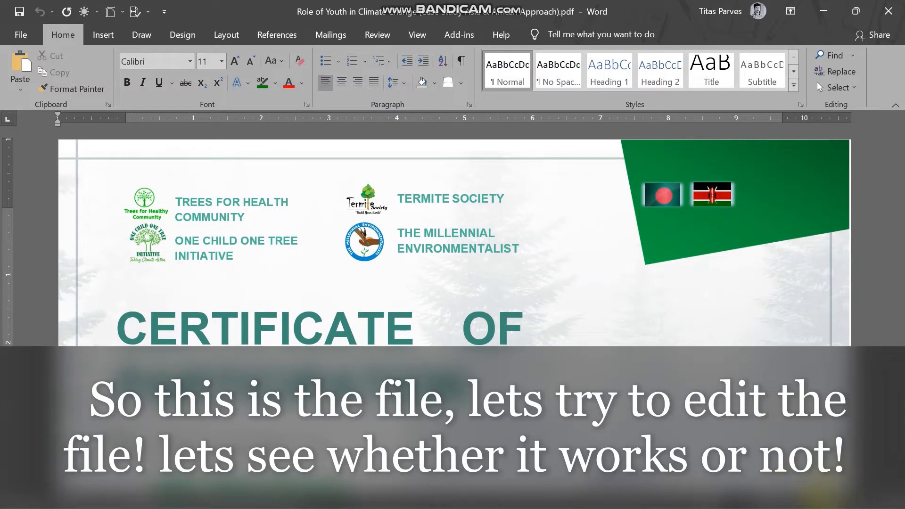
pyautogui.click(820, 500)
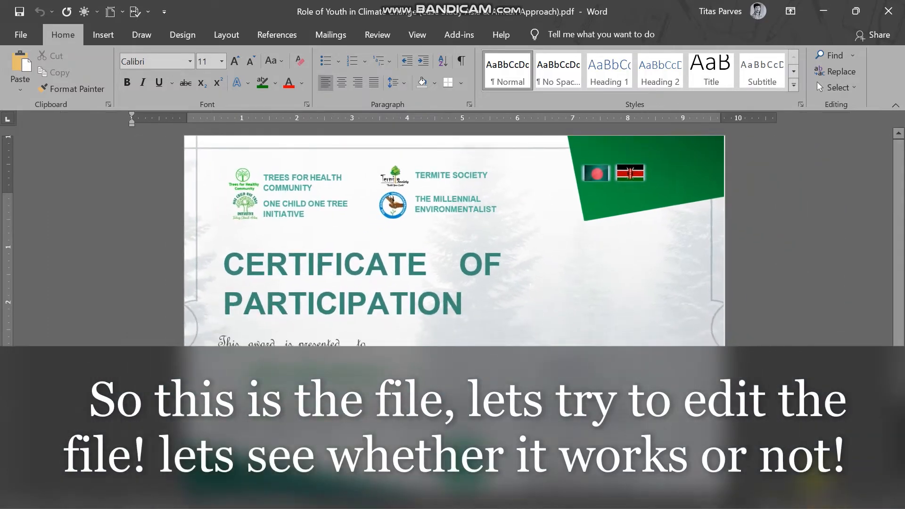
pyautogui.click(895, 105)
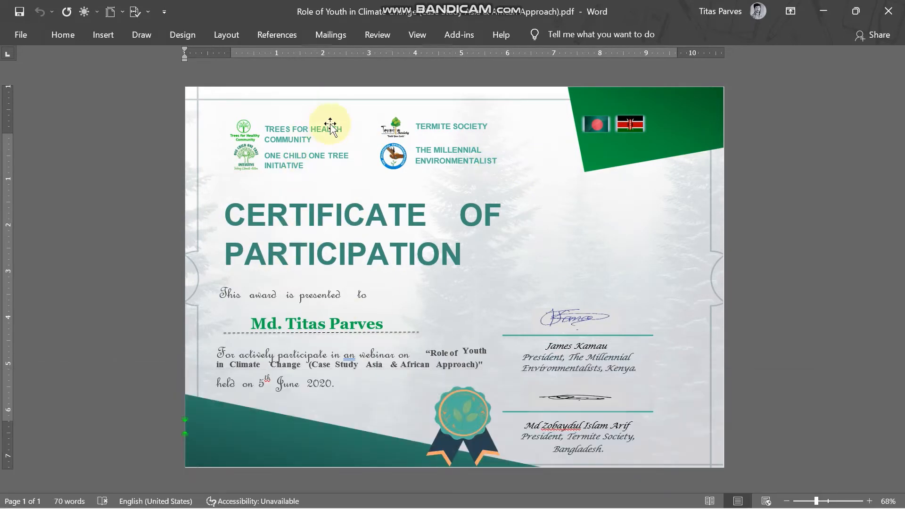
pyautogui.click(383, 320)
pyautogui.click(312, 256)
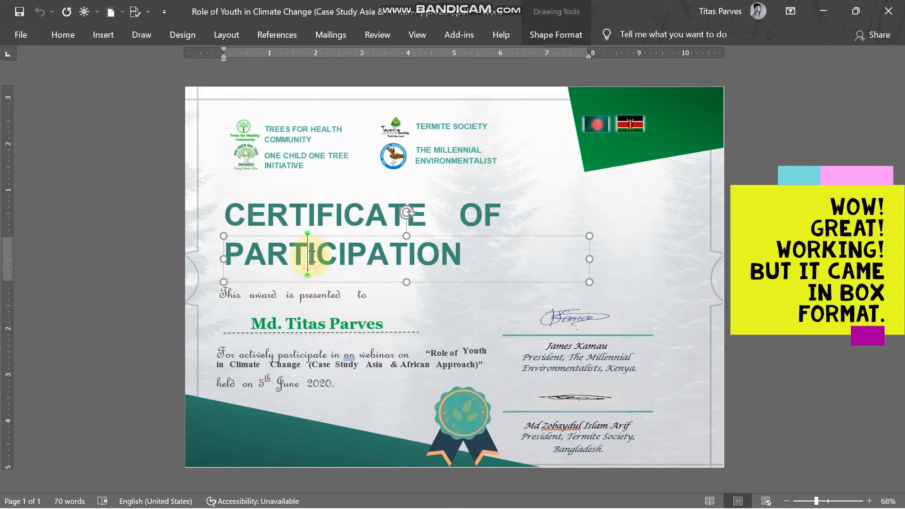
pyautogui.click(315, 215)
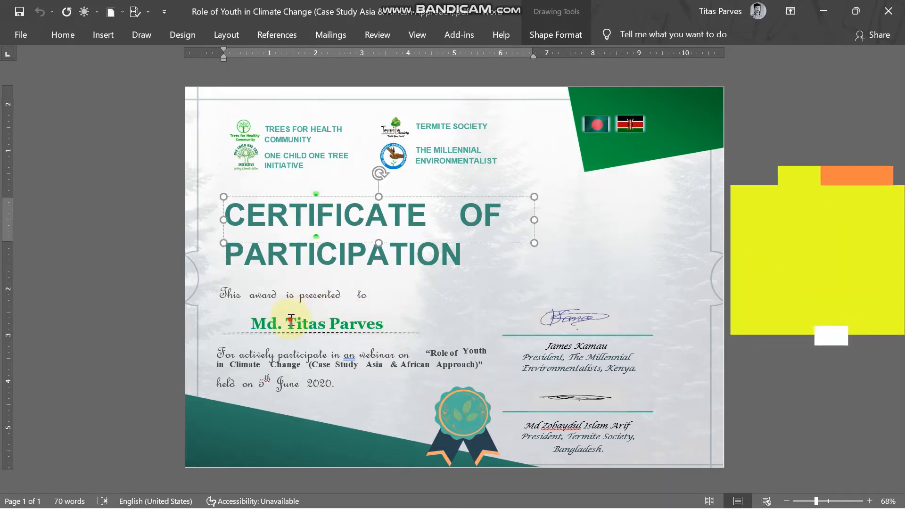
# Step: Replace the original recipient name with a new participant's full name
pyautogui.click(307, 323)
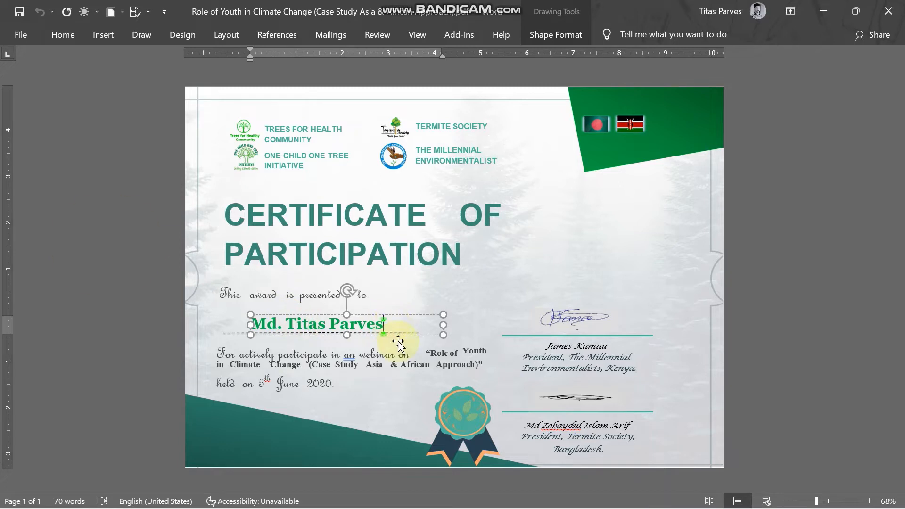
pyautogui.press('BackSpace')
pyautogui.press('BackSpace')
pyautogui.press('BackSpace')
pyautogui.press('BackSpace')
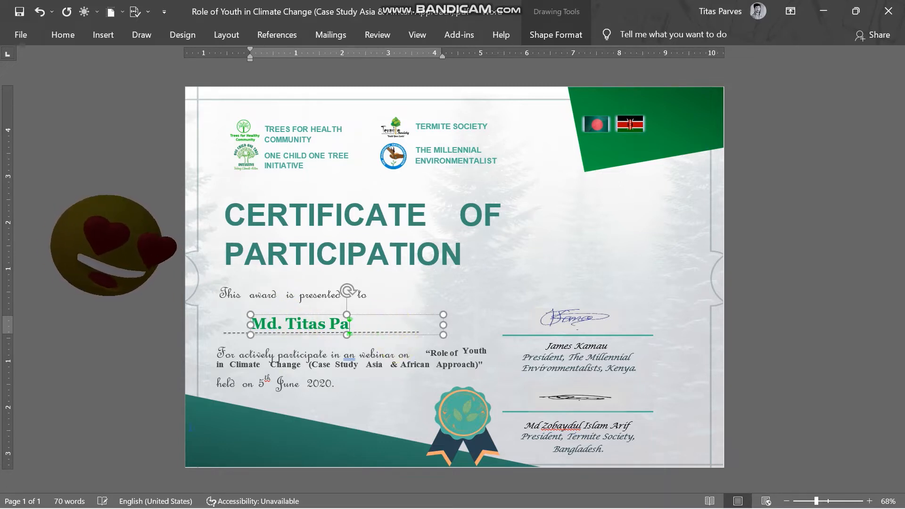
pyautogui.press('BackSpace')
pyautogui.press('BackSpace')
pyautogui.press('BackSpace')
pyautogui.press('BackSpace')
pyautogui.press('BackSpace')
pyautogui.press('BackSpace')
pyautogui.press('BackSpace')
pyautogui.press('BackSpace')
pyautogui.press('BackSpace')
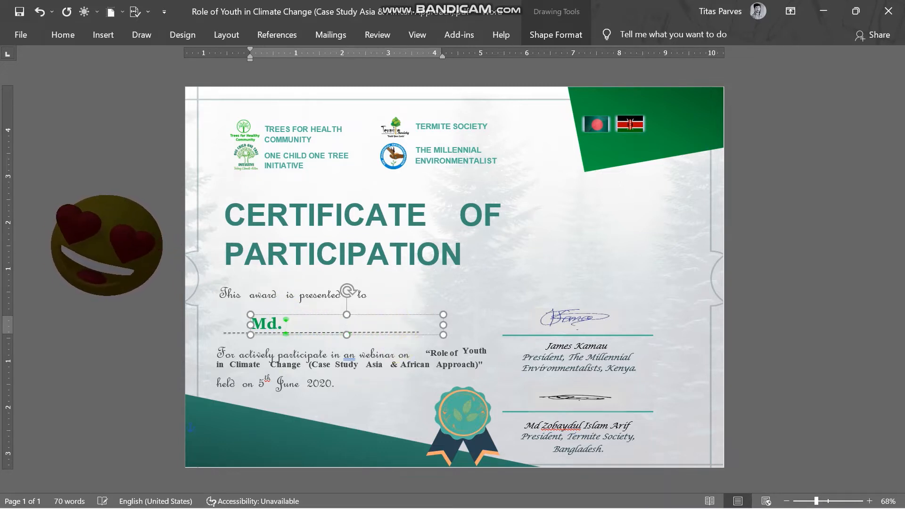
pyautogui.press('BackSpace')
pyautogui.press('BackSpace')
pyautogui.press('BackSpace')
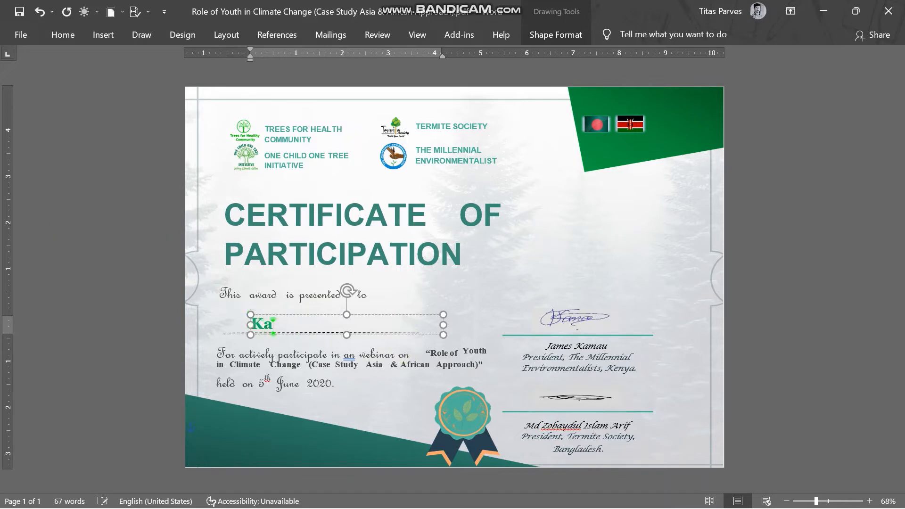
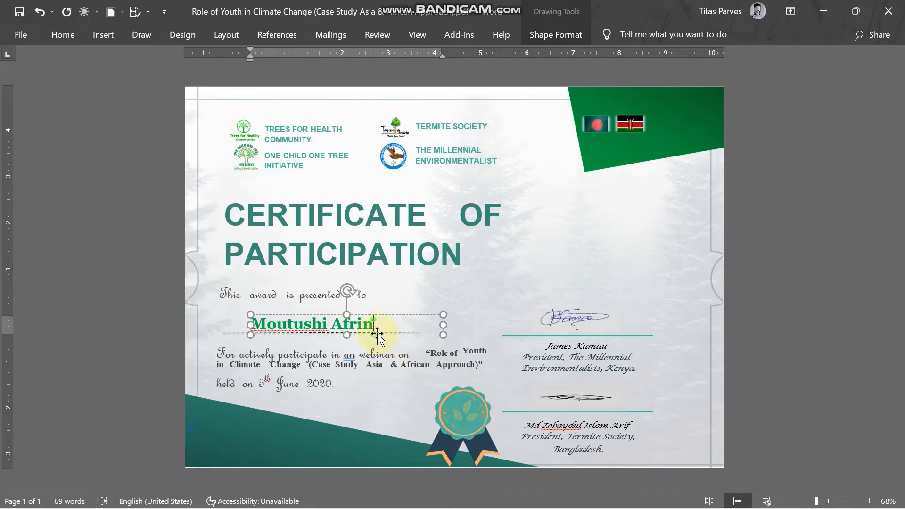
pyautogui.click(352, 240)
pyautogui.click(368, 209)
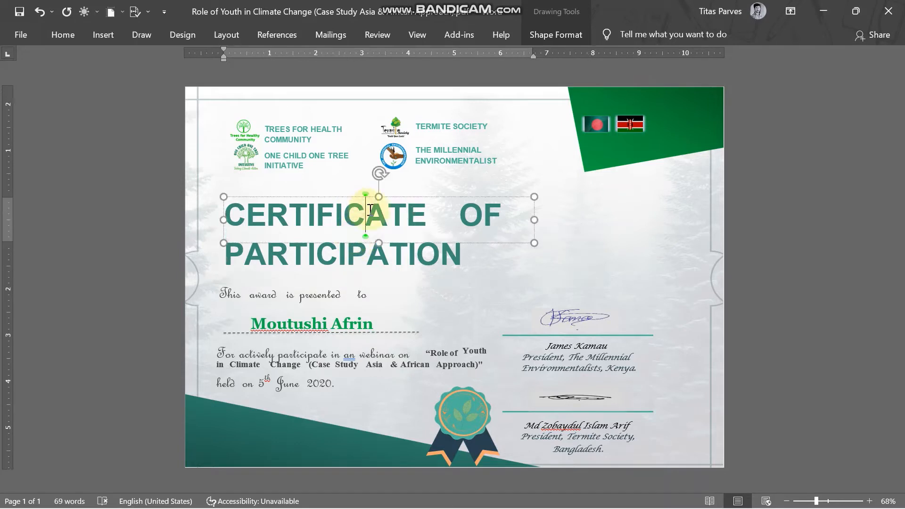
# Step: Try rewriting the title PARTICIPATION as ACHIEVEMENT, then undo it
pyautogui.click(430, 252)
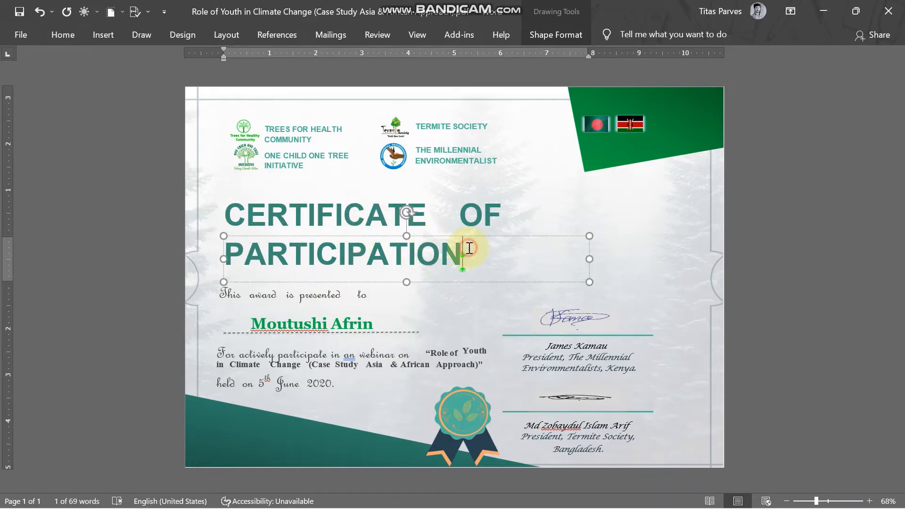
pyautogui.moveTo(466, 245); pyautogui.dragTo(226, 257)
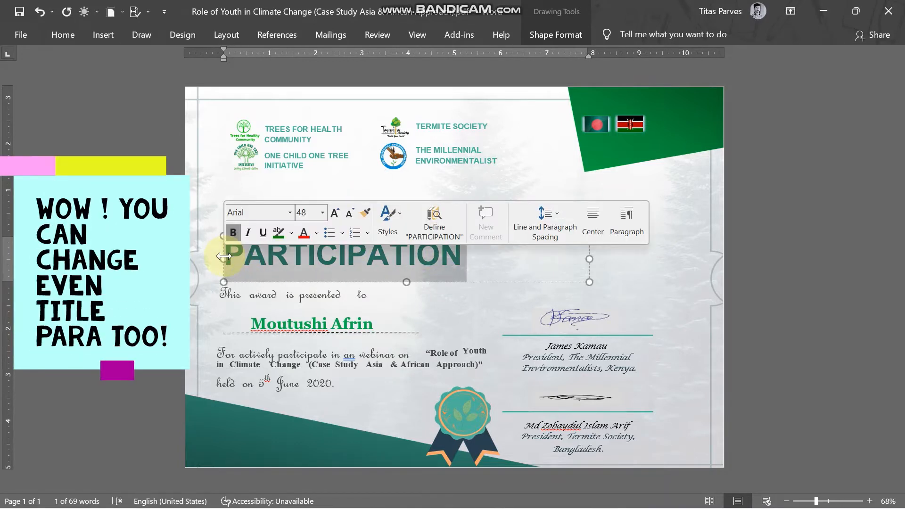
pyautogui.write('Ac')
pyautogui.press('BackSpace')
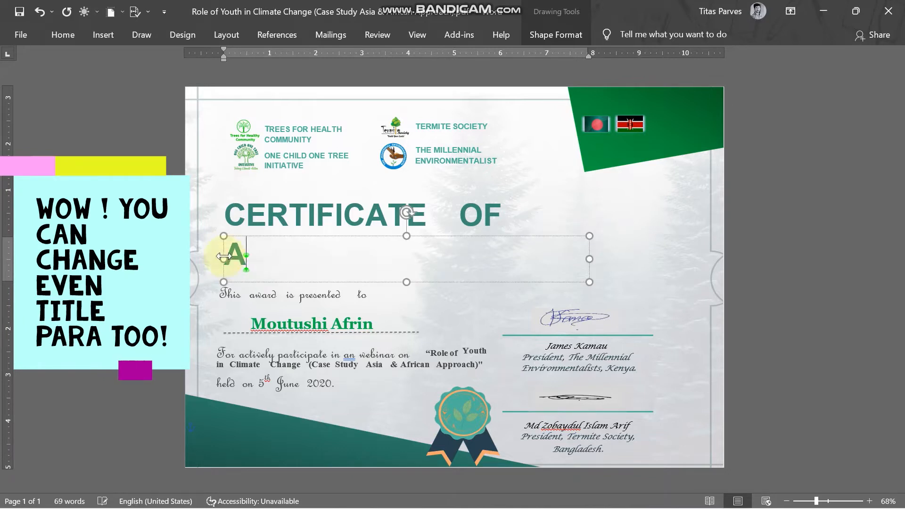
pyautogui.write('CHI')
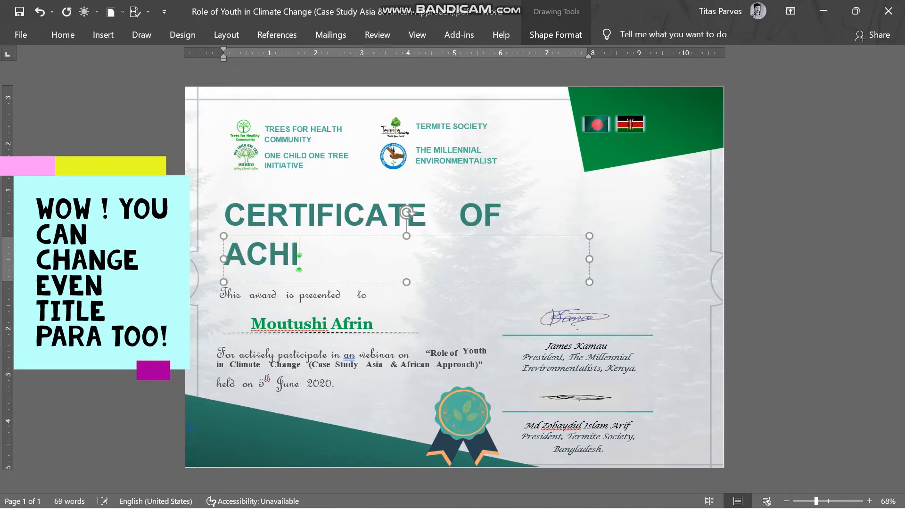
pyautogui.write('EVEMENT')
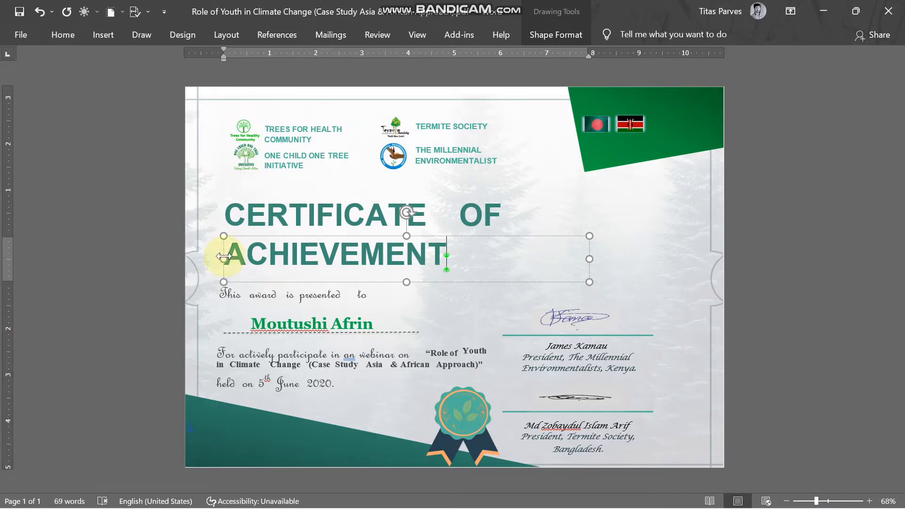
pyautogui.hotkey('ctrl', 'z')
pyautogui.hotkey('ctrl', 'z')
pyautogui.hotkey('ctrl', 'z')
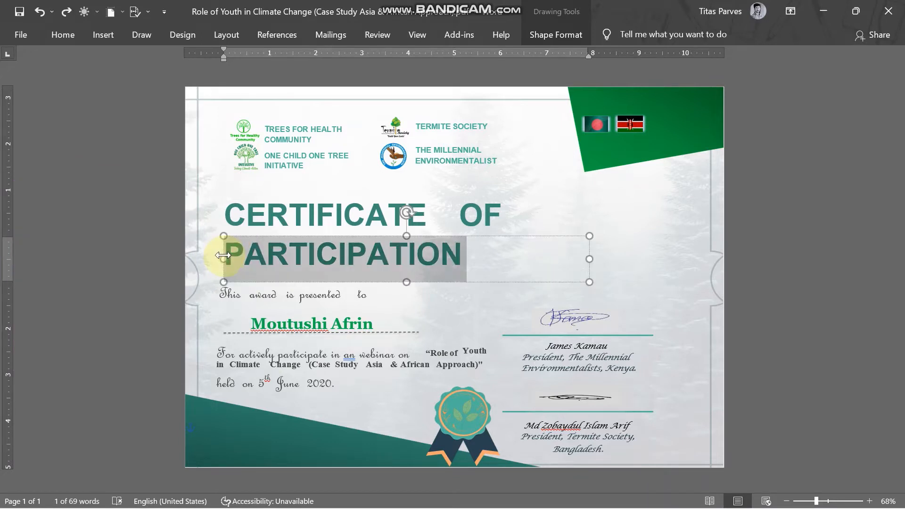
# Step: Accept the spelling suggestion changing 'an' to 'a' in the body text
pyautogui.click(317, 346)
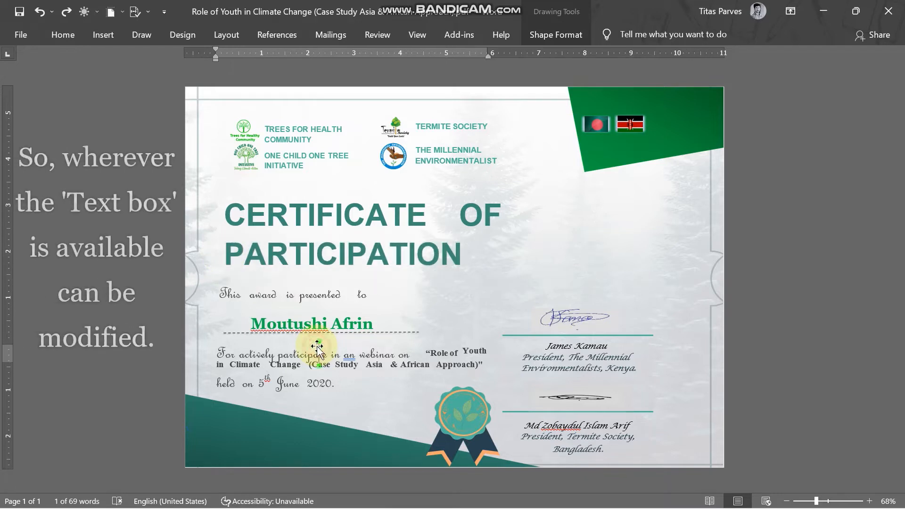
pyautogui.rightClick(350, 356)
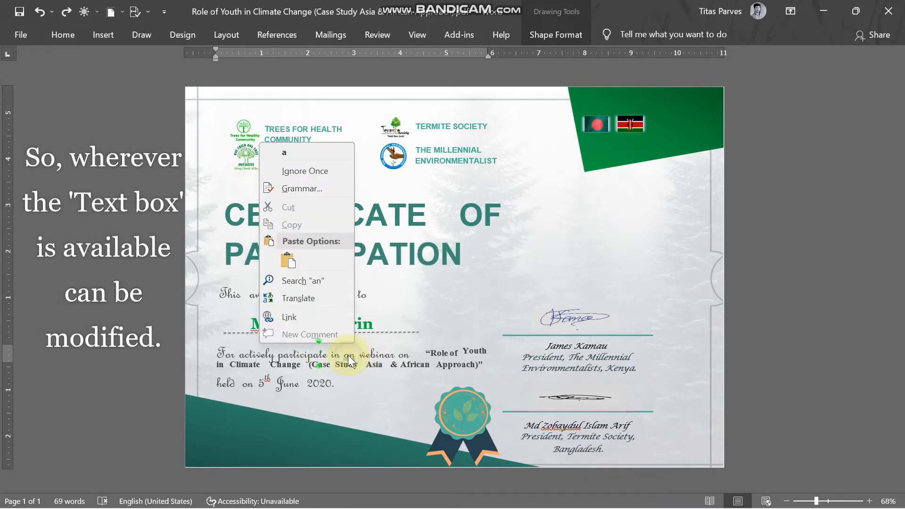
pyautogui.click(287, 152)
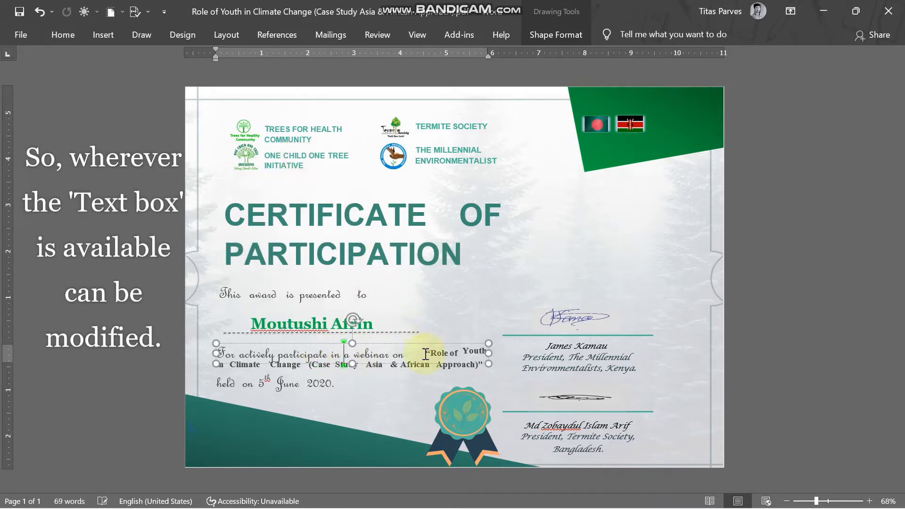
# Step: Undo the 'an' to 'a' fix so the body reads 'in an webinar' again
pyautogui.click(246, 369)
pyautogui.click(559, 356)
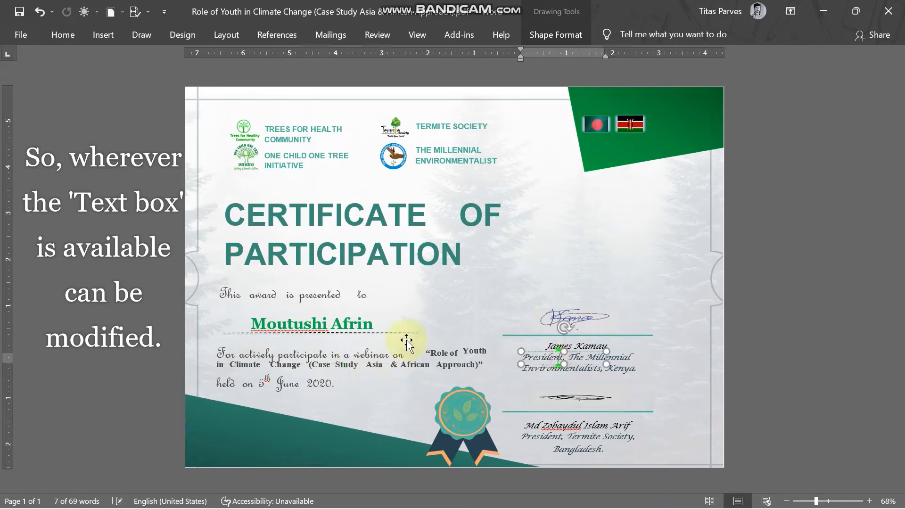
pyautogui.click(268, 353)
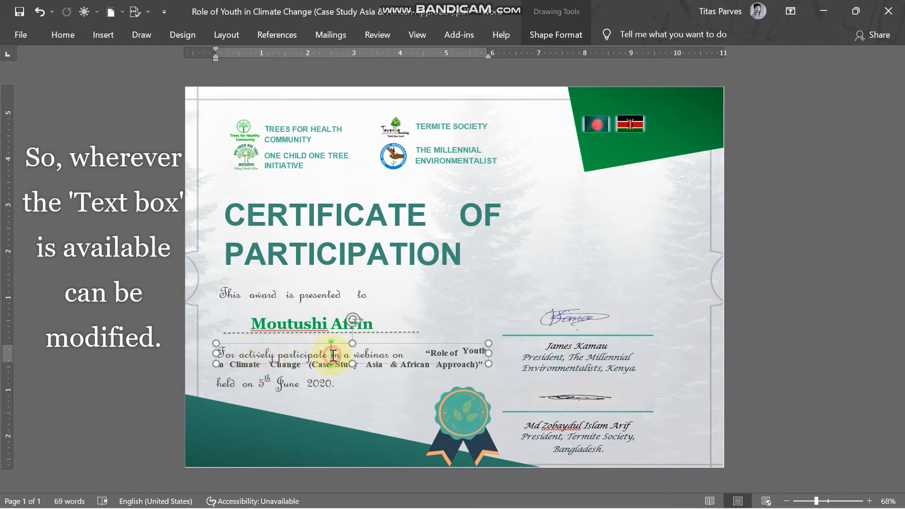
pyautogui.doubleClick(313, 355)
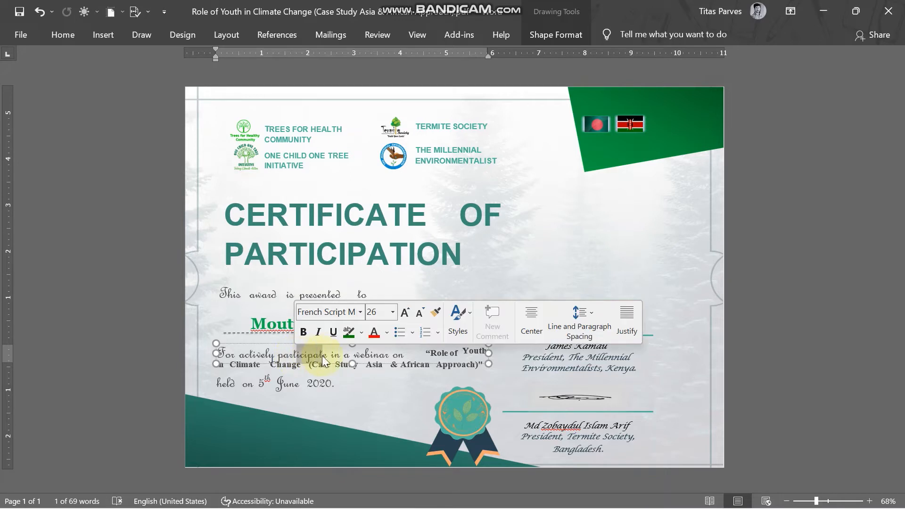
pyautogui.click(328, 355)
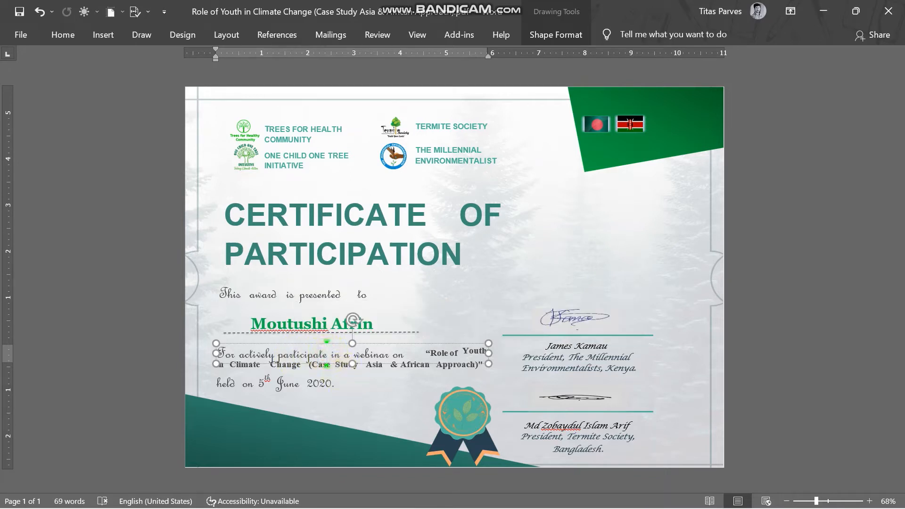
pyautogui.hotkey('ctrl', 'z')
pyautogui.hotkey('ctrl', 'z')
pyautogui.hotkey('ctrl', 'z')
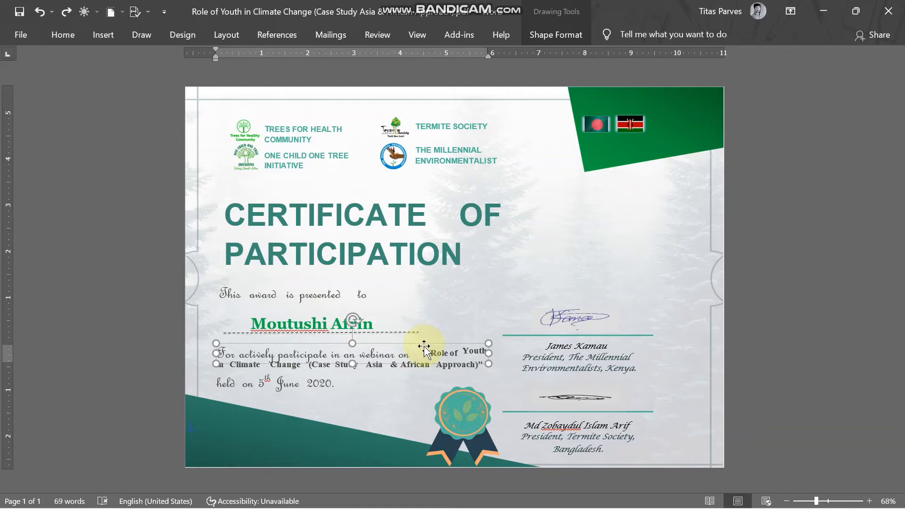
pyautogui.click(413, 372)
pyautogui.click(480, 355)
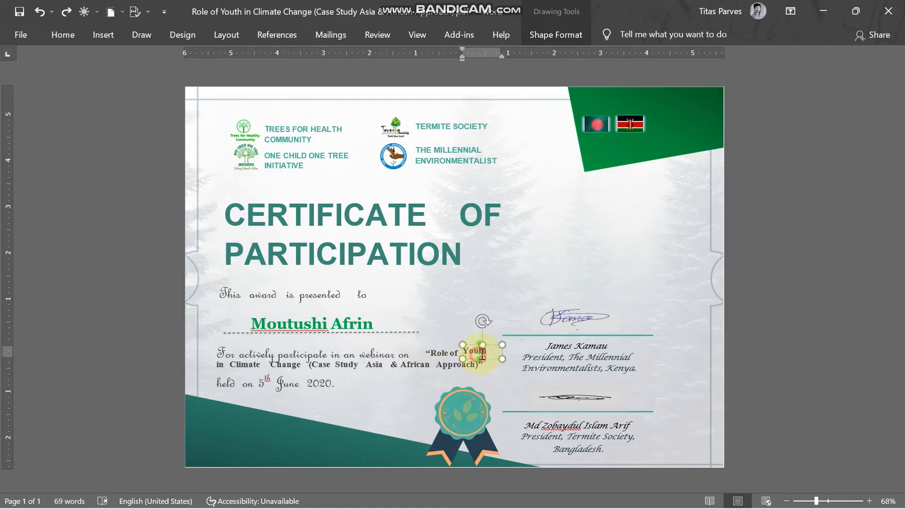
pyautogui.click(315, 361)
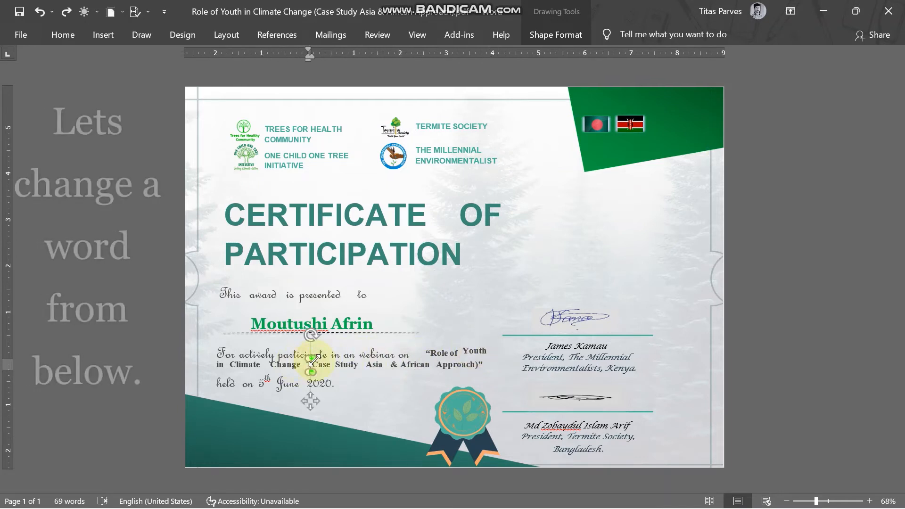
# Step: Trial-replace the word 'Study' with 'RE', then undo back to the original text
pyautogui.click(448, 364)
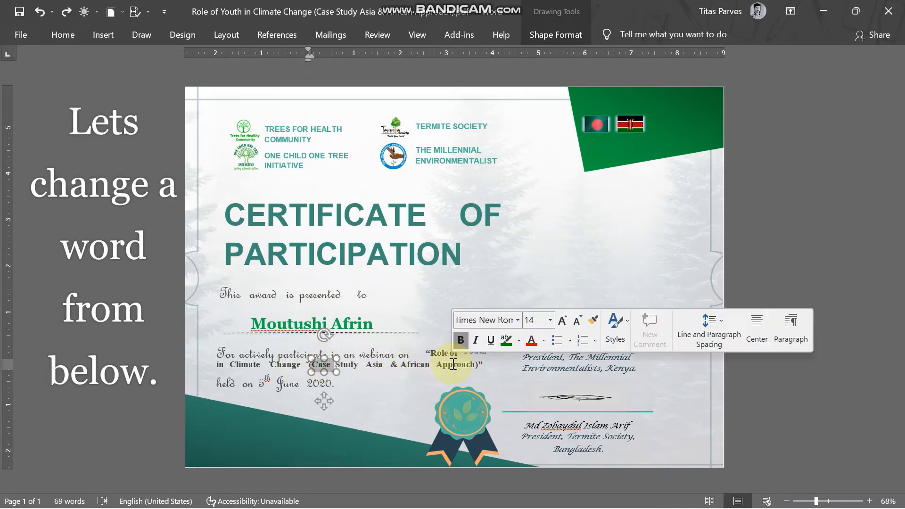
pyautogui.click(360, 364)
pyautogui.doubleClick(318, 370)
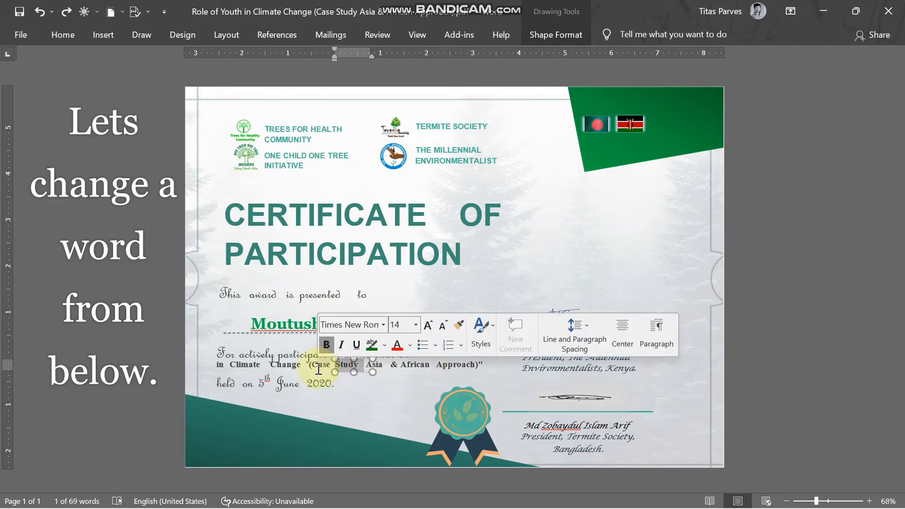
pyautogui.write('R')
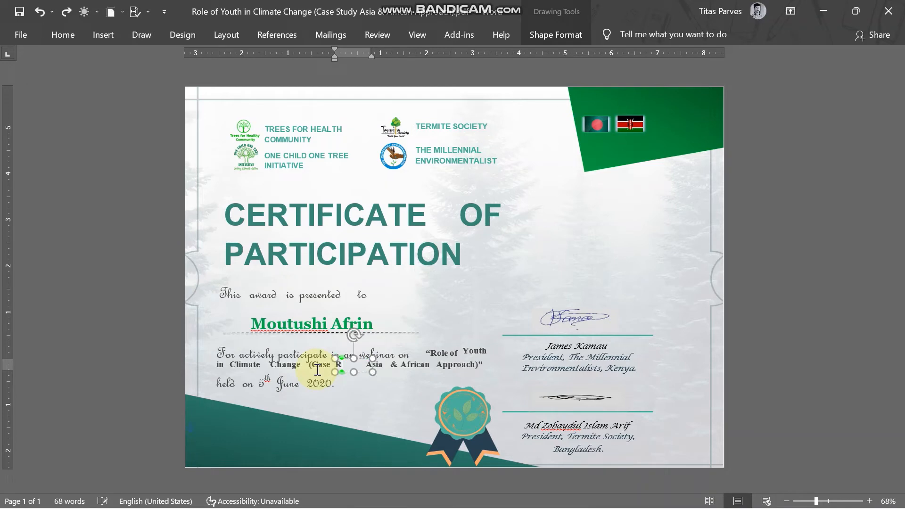
pyautogui.write('E')
pyautogui.hotkey('ctrl', 'z')
pyautogui.hotkey('ctrl', 'z')
pyautogui.hotkey('ctrl', 'z')
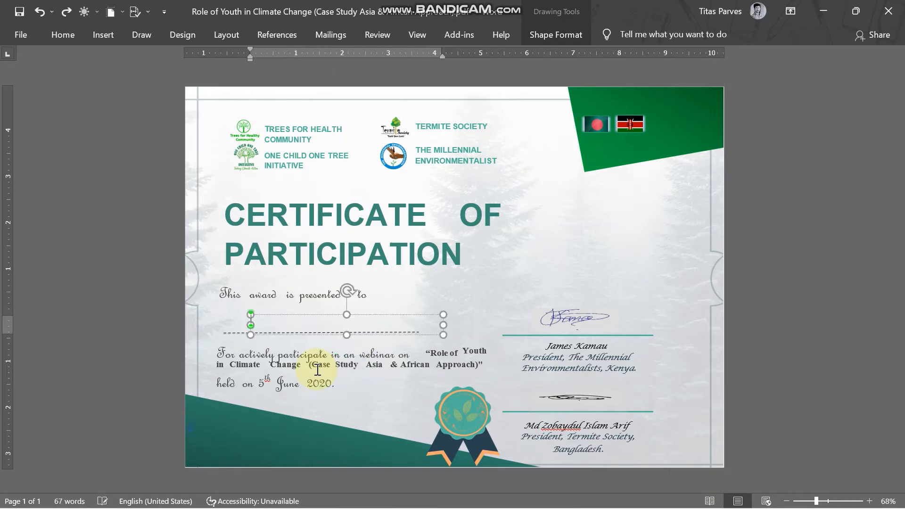
# Step: Undo one more edit and select the award line, title and MILLENNIAL ENVIRONMENTALIST boxes
pyautogui.hotkey('ctrl', 'z')
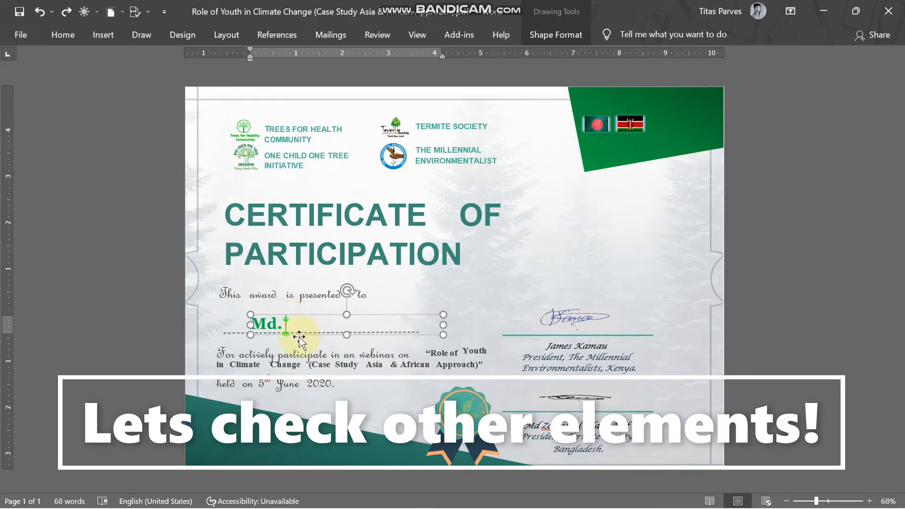
pyautogui.click(441, 175)
pyautogui.click(276, 301)
pyautogui.click(394, 268)
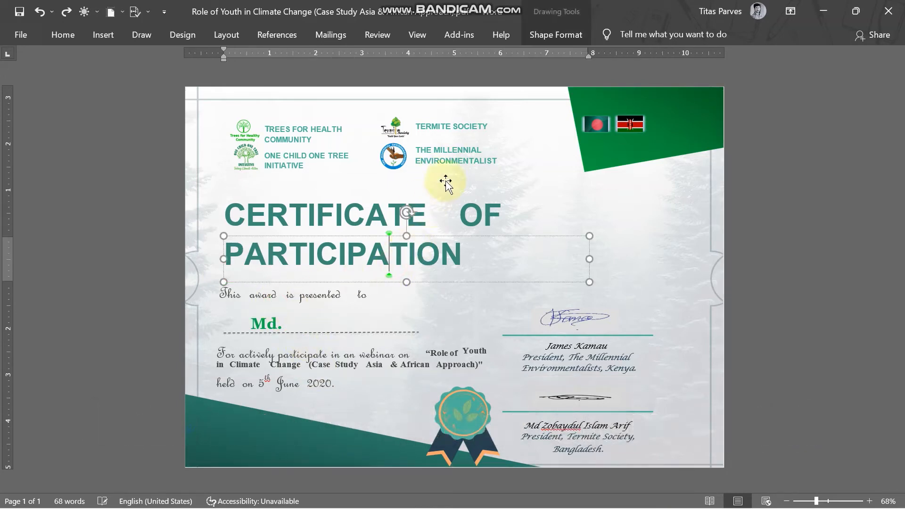
pyautogui.click(449, 145)
pyautogui.click(447, 160)
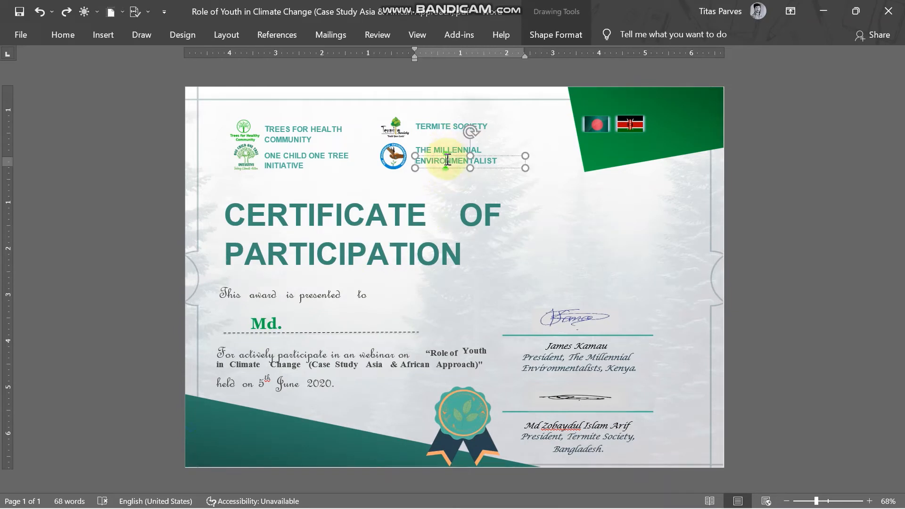
# Step: Prefix the logo heading with 'The' so it reads 'The TERMITE SOCIETY'
pyautogui.click(455, 126)
pyautogui.tripleClick(421, 126)
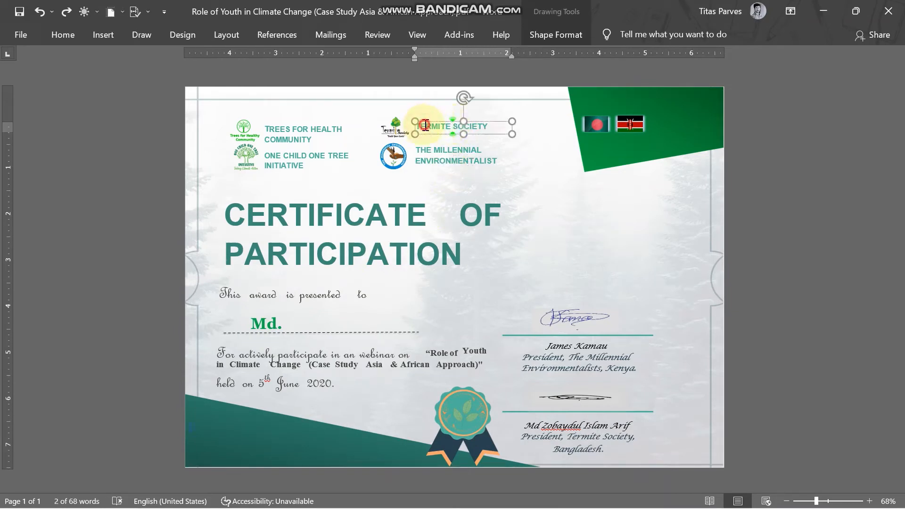
pyautogui.press('Left')
pyautogui.press('Left')
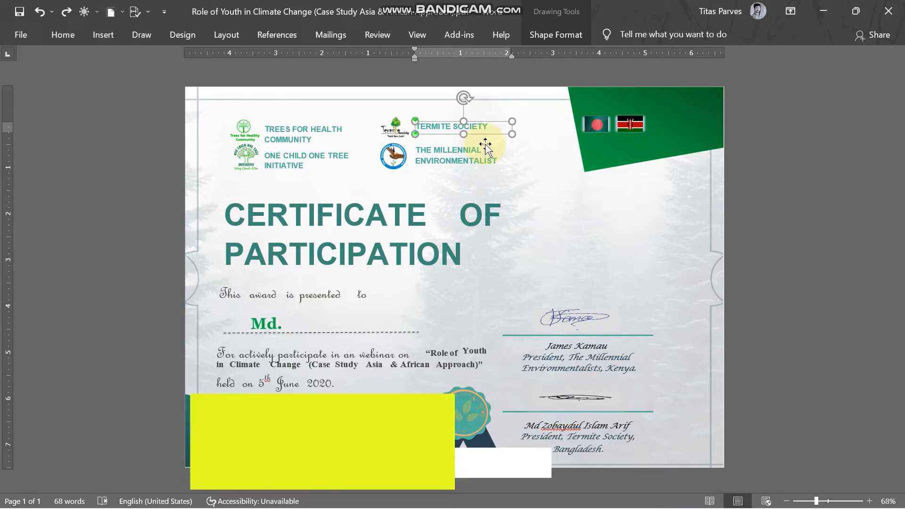
pyautogui.write('The')
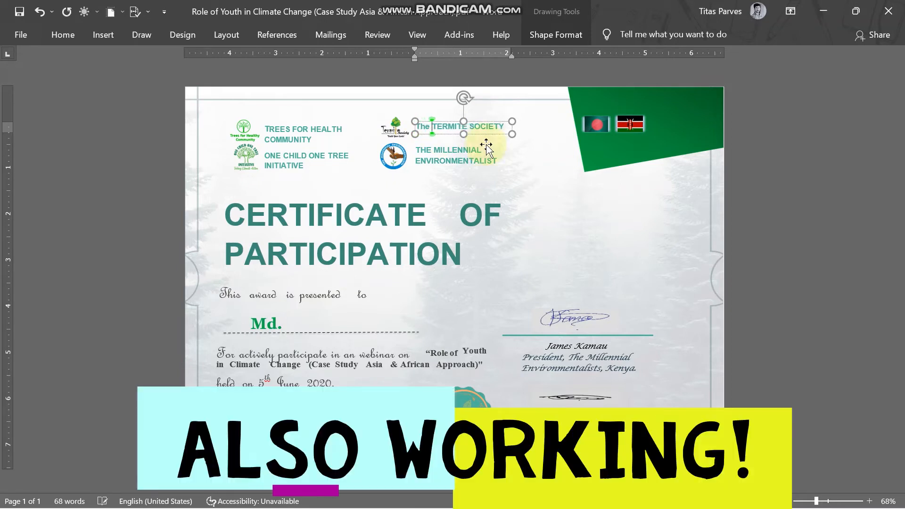
pyautogui.click(288, 257)
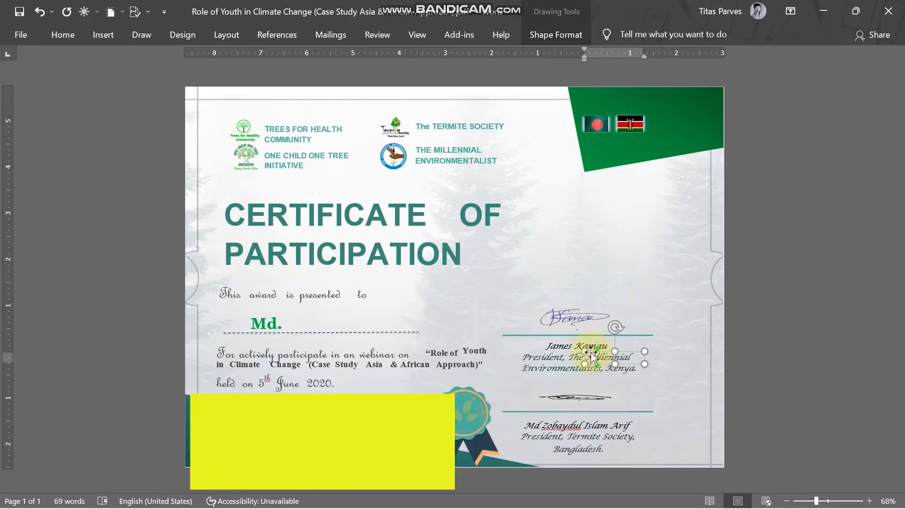
pyautogui.click(565, 357)
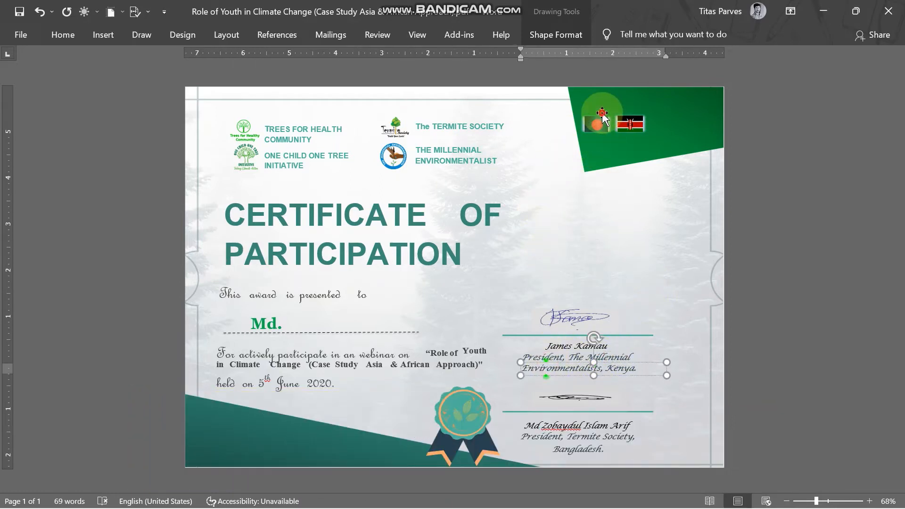
pyautogui.click(640, 123)
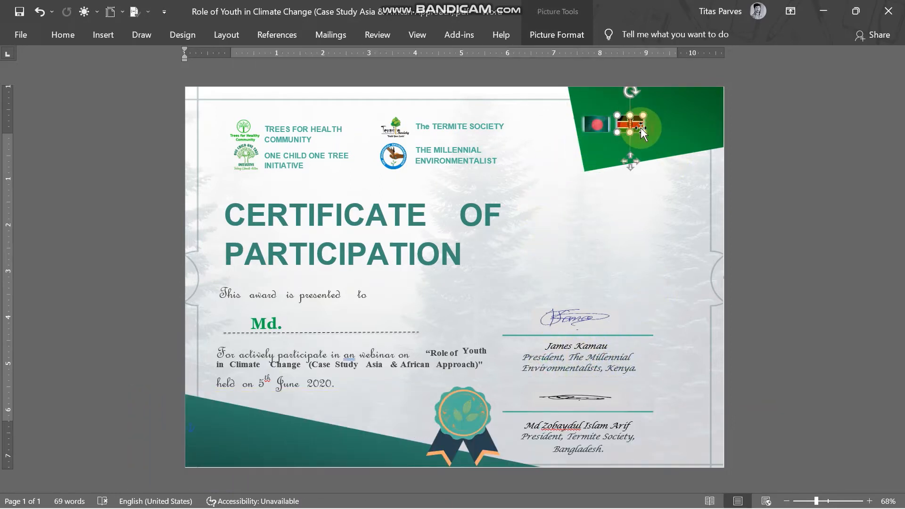
pyautogui.click(473, 190)
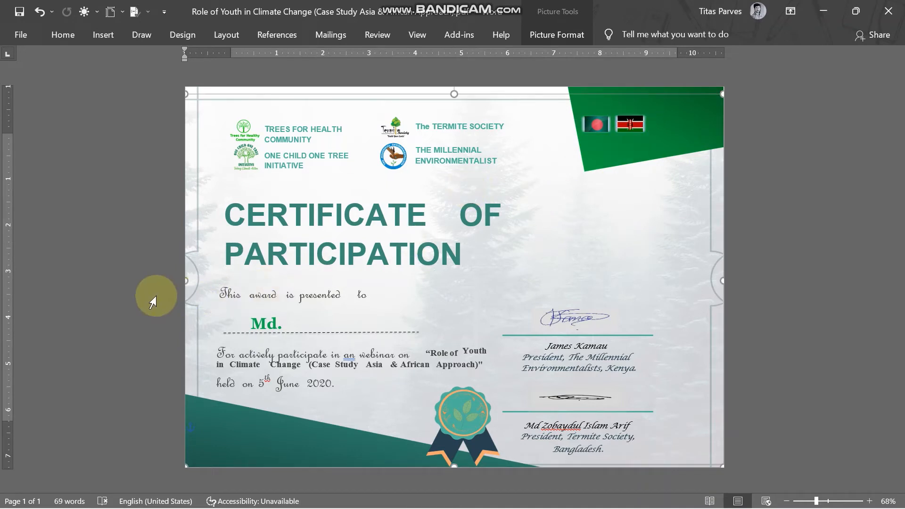
pyautogui.click(239, 425)
pyautogui.click(341, 366)
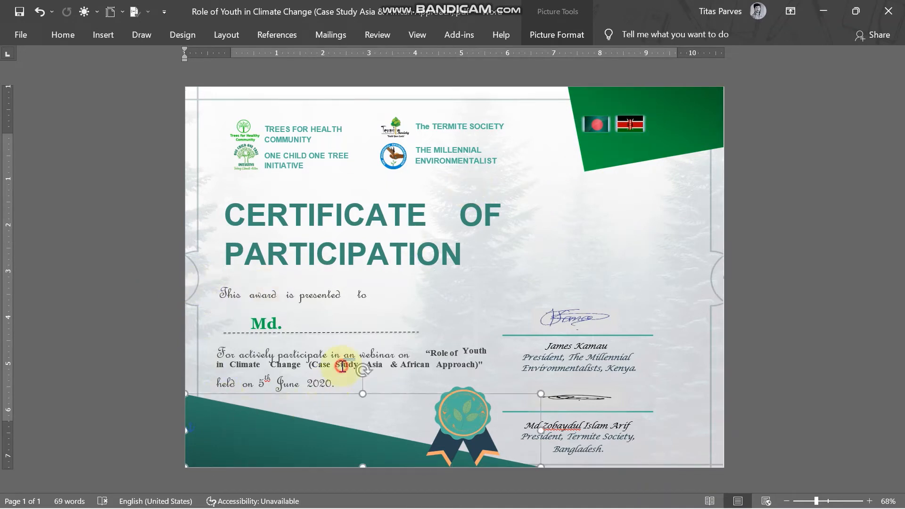
pyautogui.click(313, 246)
pyautogui.click(340, 179)
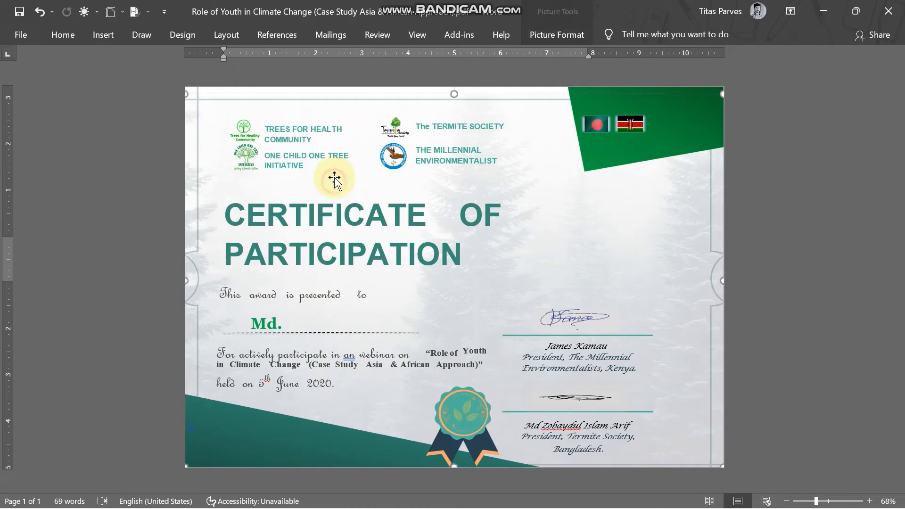
pyautogui.click(399, 152)
pyautogui.click(488, 310)
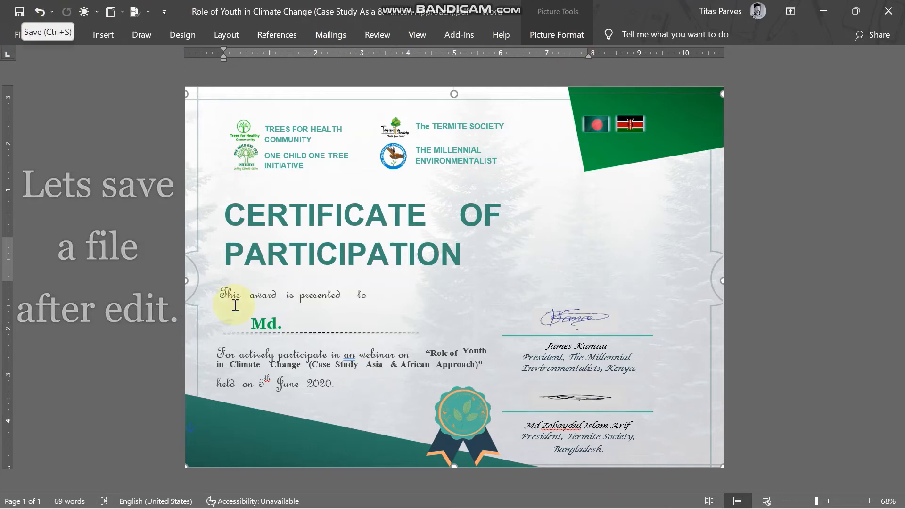
# Step: Replace 'Md.' on the recipient line with the new participant's full name
pyautogui.click(282, 312)
pyautogui.click(275, 323)
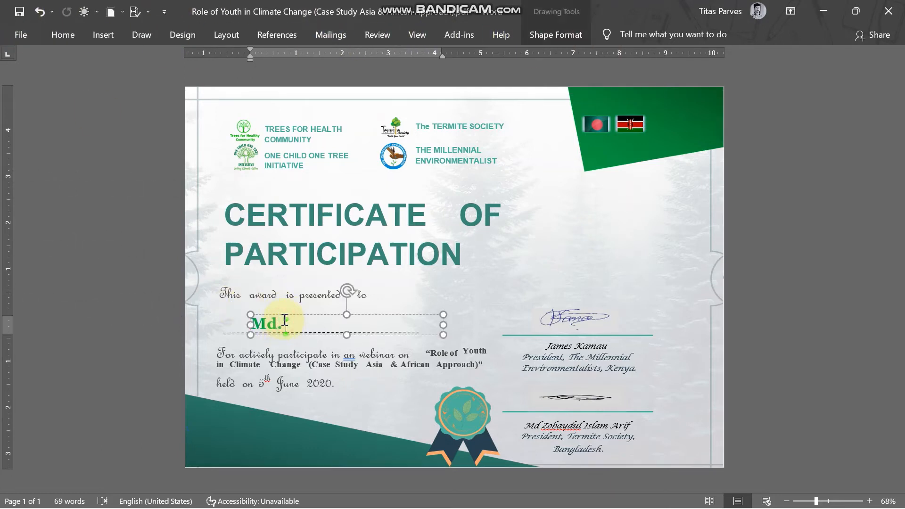
pyautogui.doubleClick(283, 323)
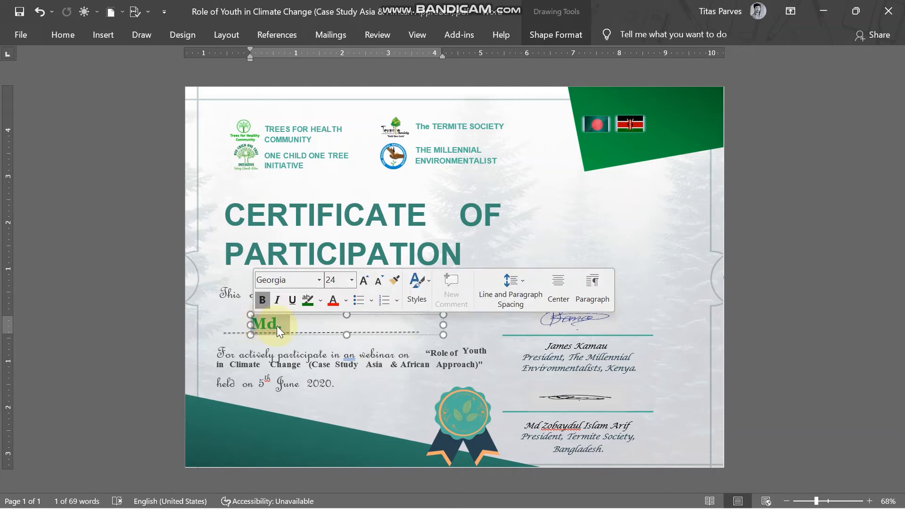
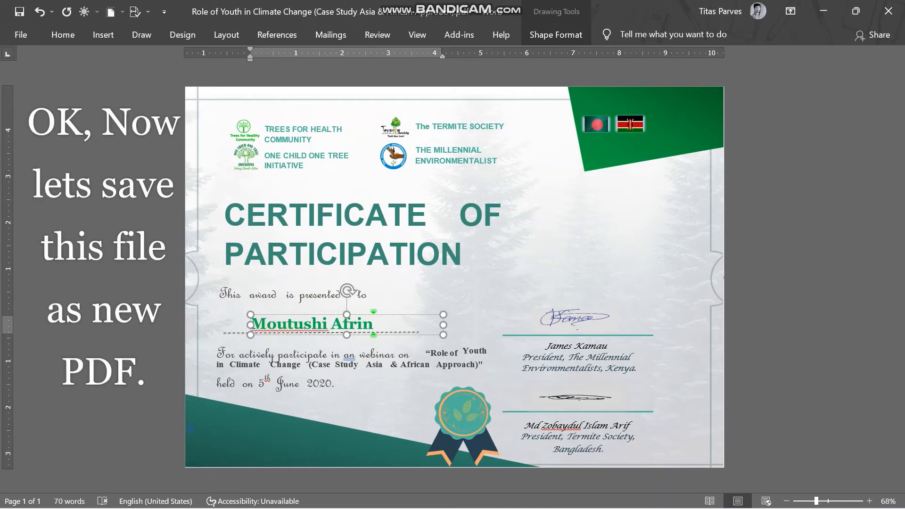
pyautogui.click(276, 277)
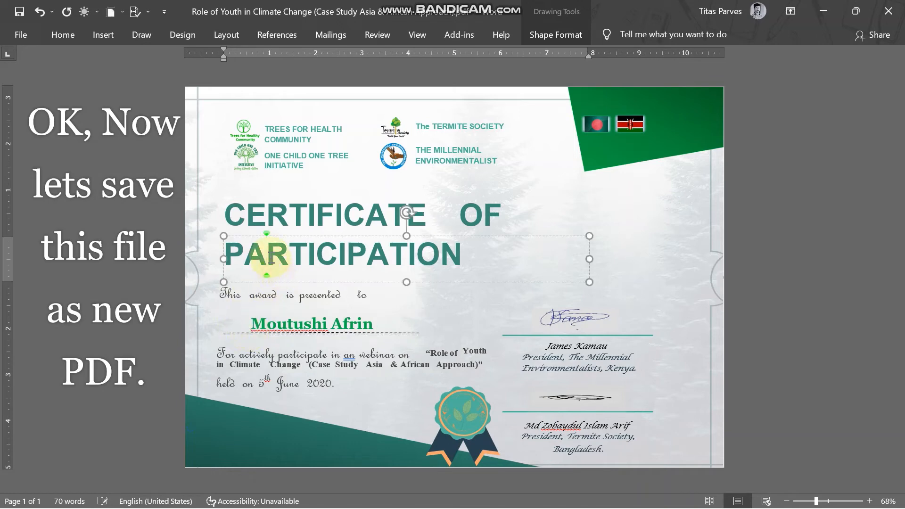
# Step: Save the certificate to the Desktop as Mou.pdf in PDF format
pyautogui.click(20, 35)
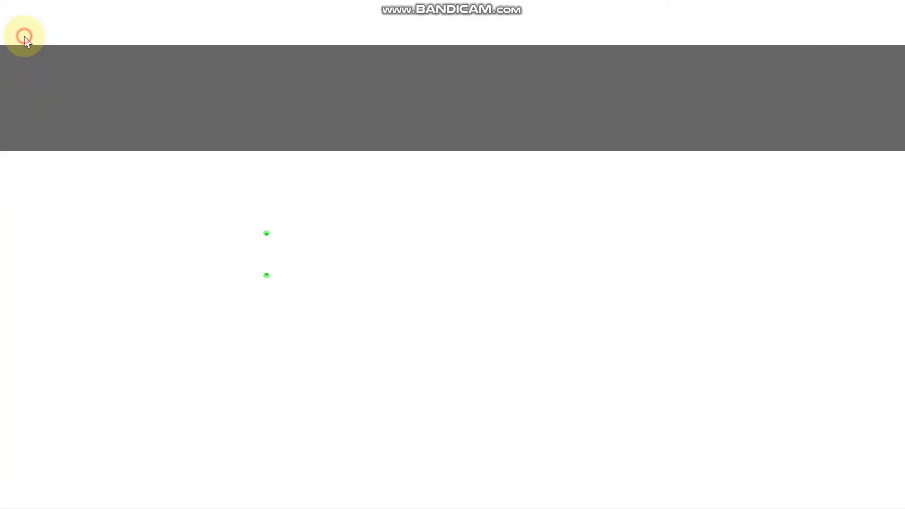
pyautogui.click(68, 225)
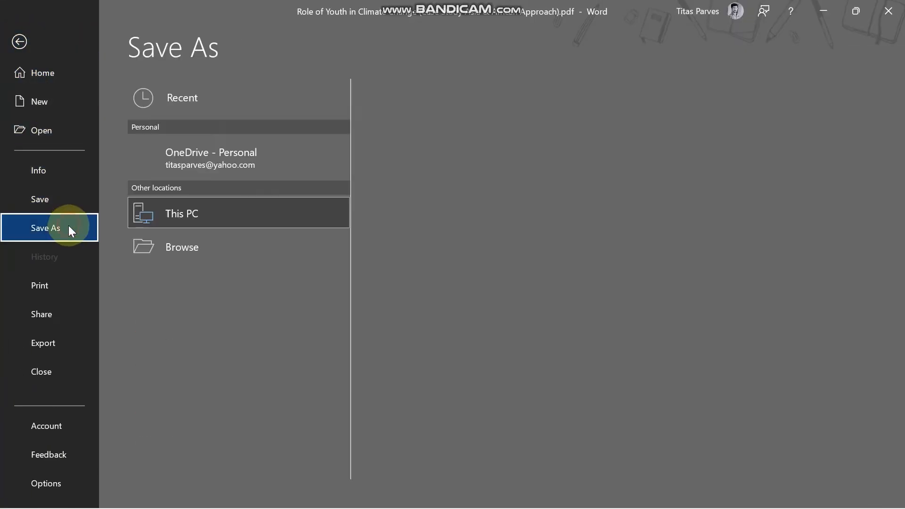
pyautogui.click(423, 169)
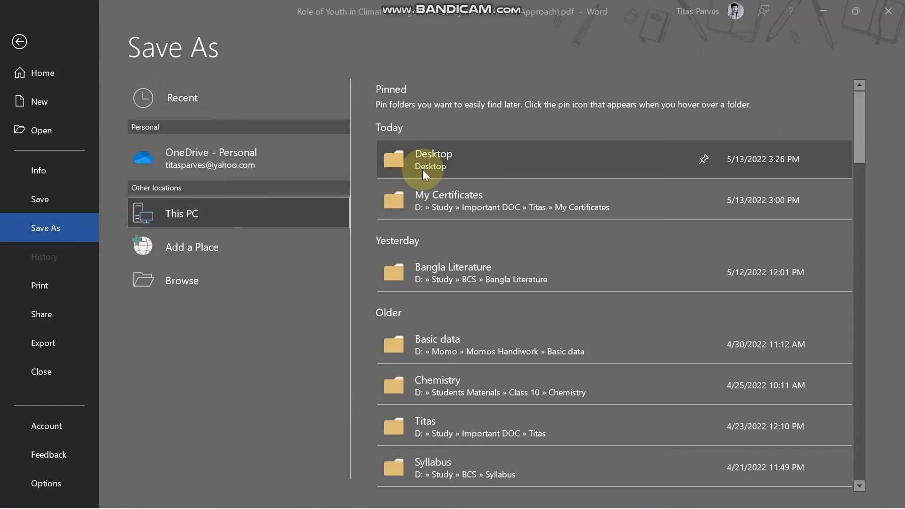
pyautogui.write('Mo')
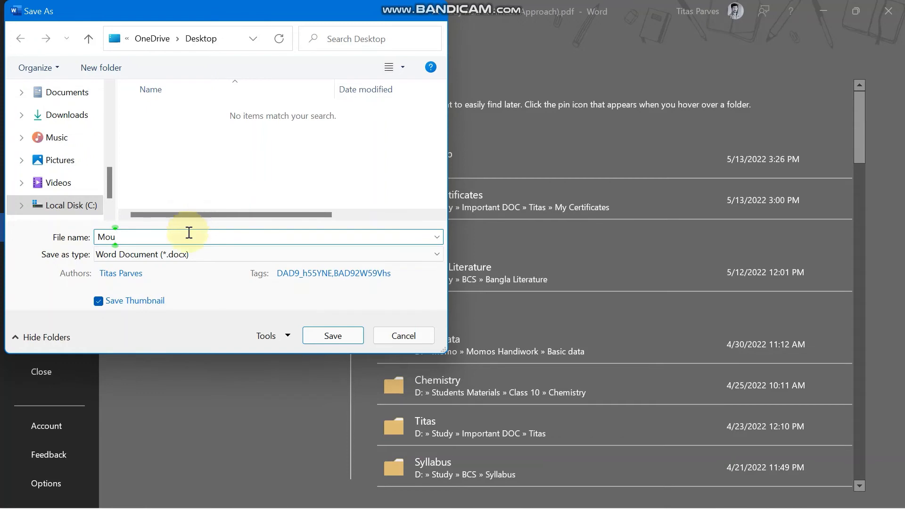
pyautogui.write('u')
pyautogui.click(209, 257)
pyautogui.click(183, 337)
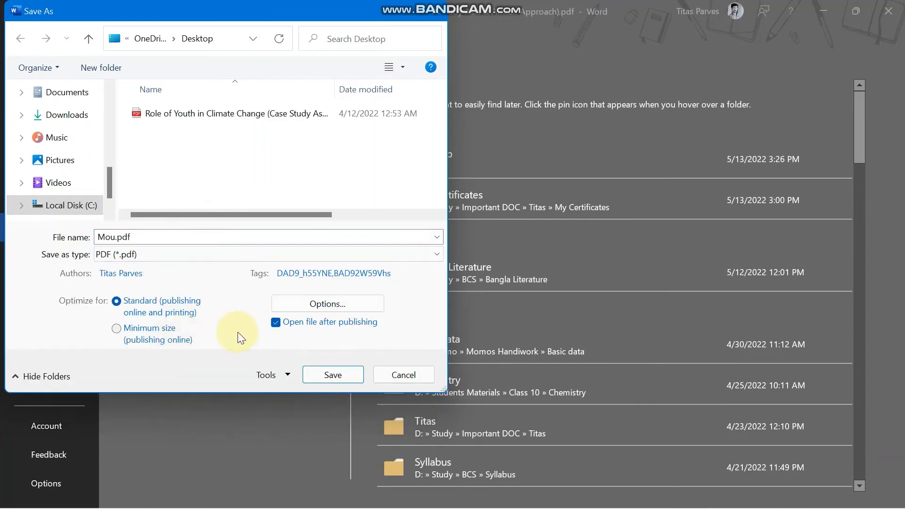
pyautogui.click(327, 373)
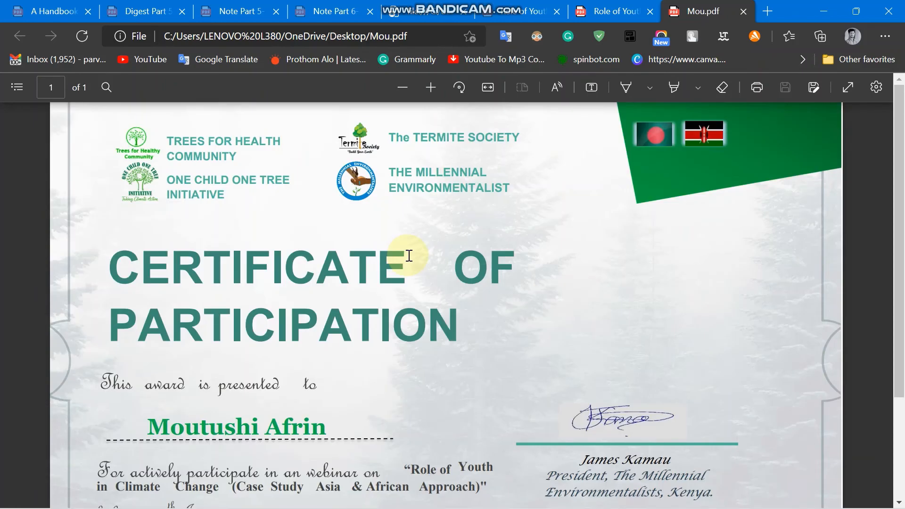
# Step: Zoom out two steps on Mou.pdf and check the added word 'The' in the heading
pyautogui.scroll(-3, 410, 257)
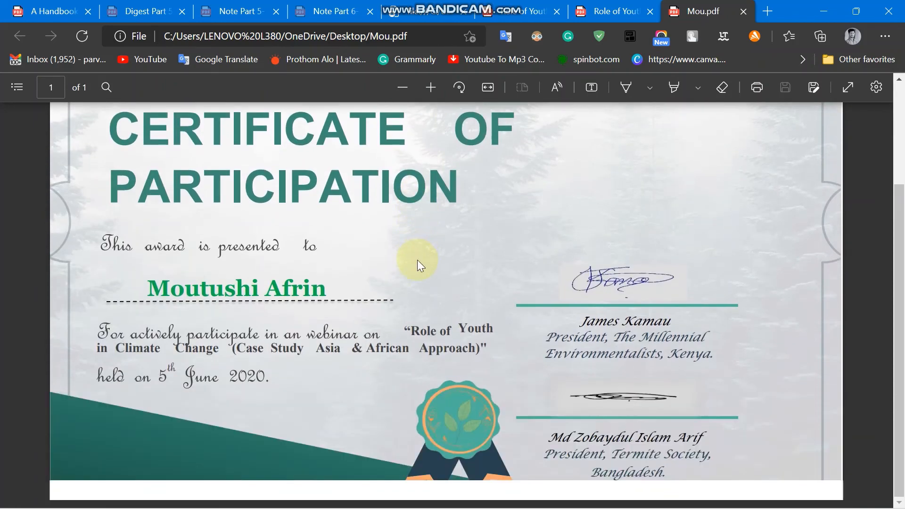
pyautogui.scroll(3, 417, 259)
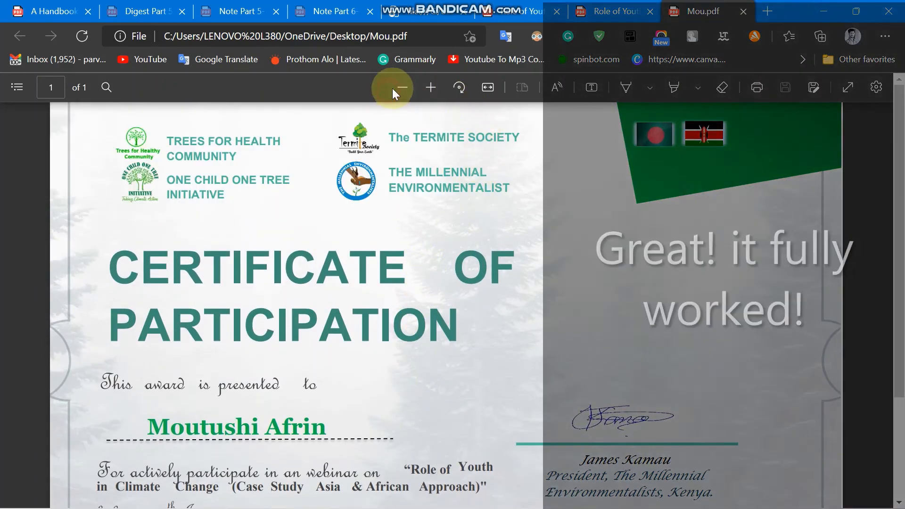
pyautogui.click(393, 89)
pyautogui.click(393, 88)
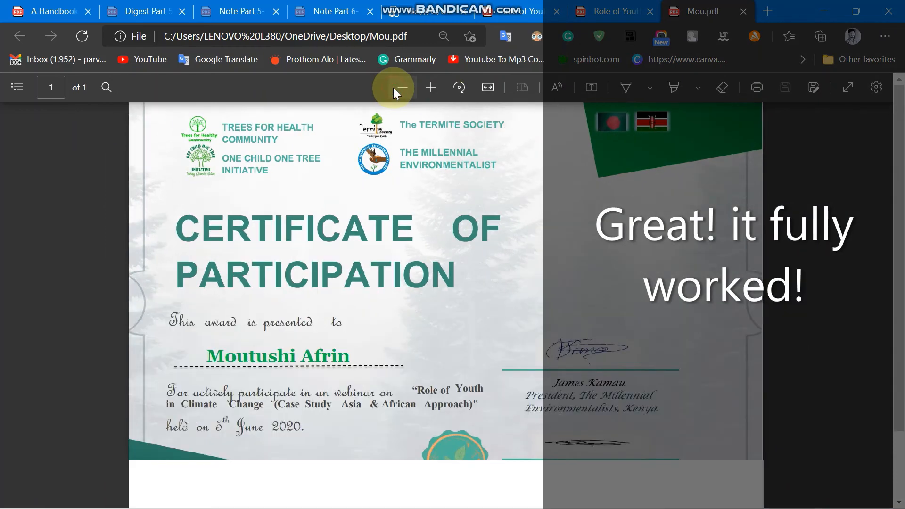
pyautogui.click(417, 127)
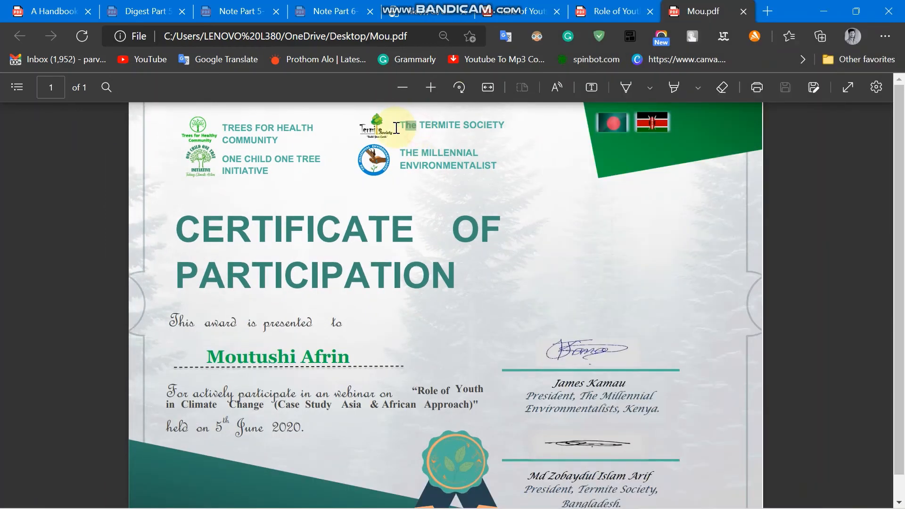
# Step: Select the new recipient name in Mou.pdf, then clear the highlight
pyautogui.click(334, 355)
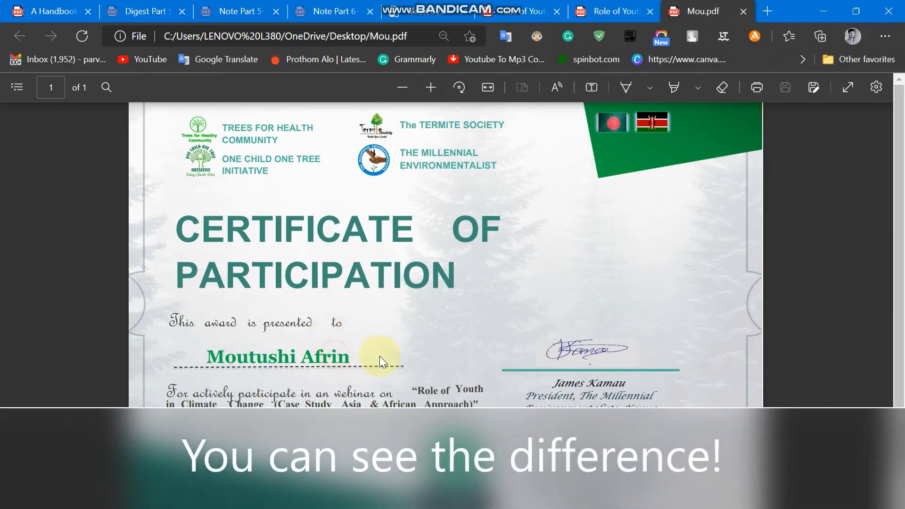
pyautogui.moveTo(207, 358); pyautogui.dragTo(345, 361)
pyautogui.moveTo(343, 394); pyautogui.dragTo(338, 394)
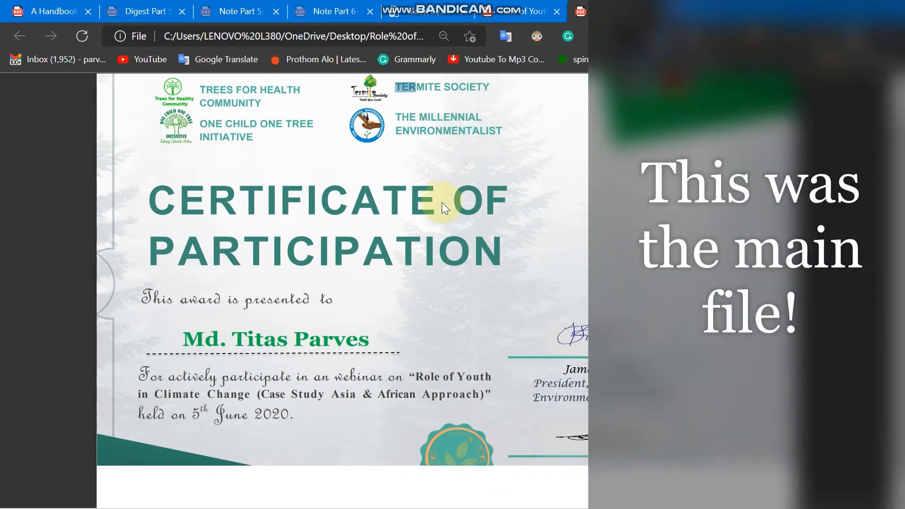
# Step: Highlight the original recipient name for comparison, then close Edge and the Word document
pyautogui.scroll(-2, 282, 305)
pyautogui.moveTo(376, 305); pyautogui.dragTo(206, 311)
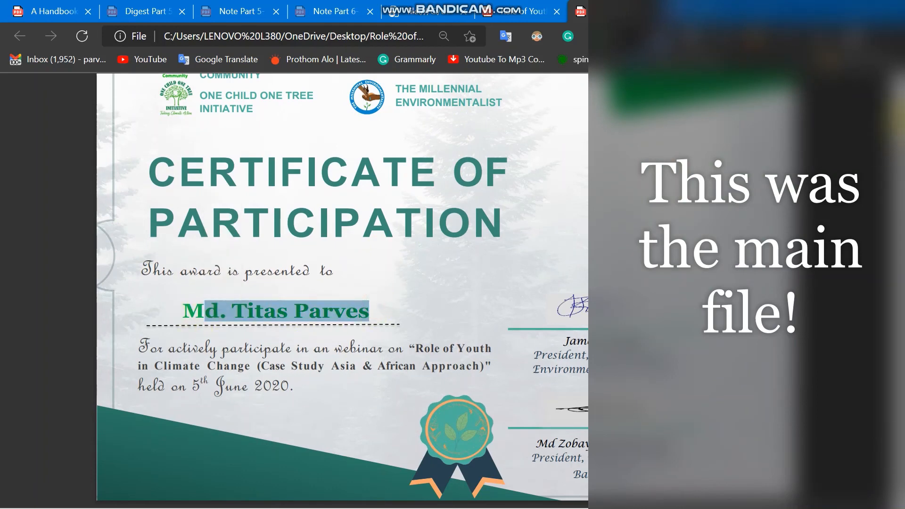
pyautogui.scroll(2, 564, 208)
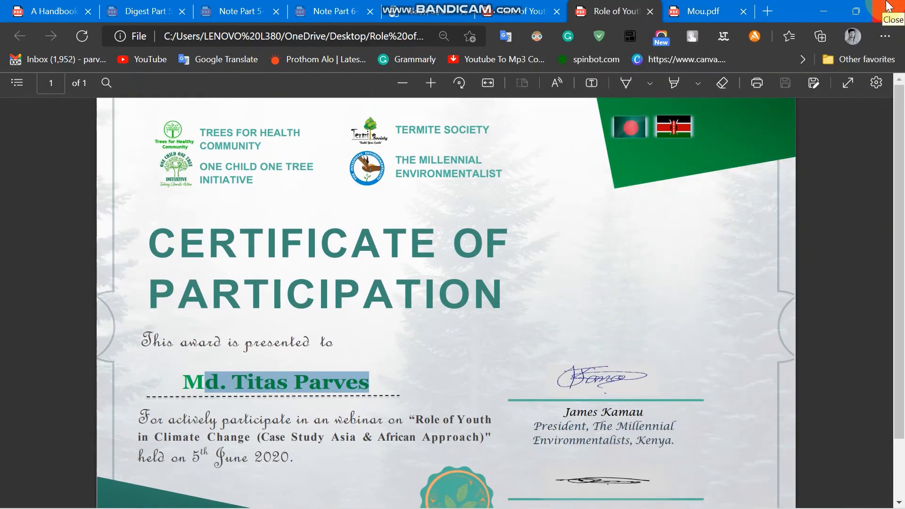
pyautogui.click(887, 7)
pyautogui.click(881, 14)
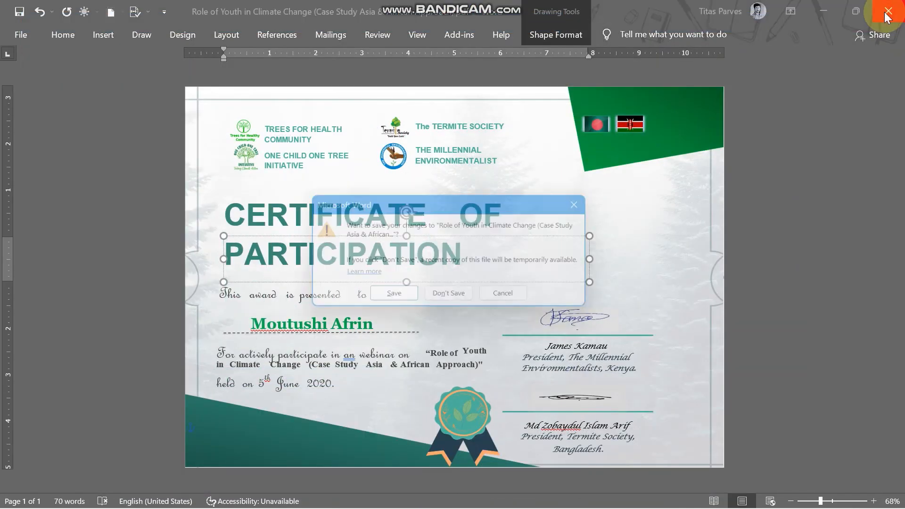
# Step: Discard changes to the converted 'Role of Youth' certificate document with Don't Save
pyautogui.click(456, 296)
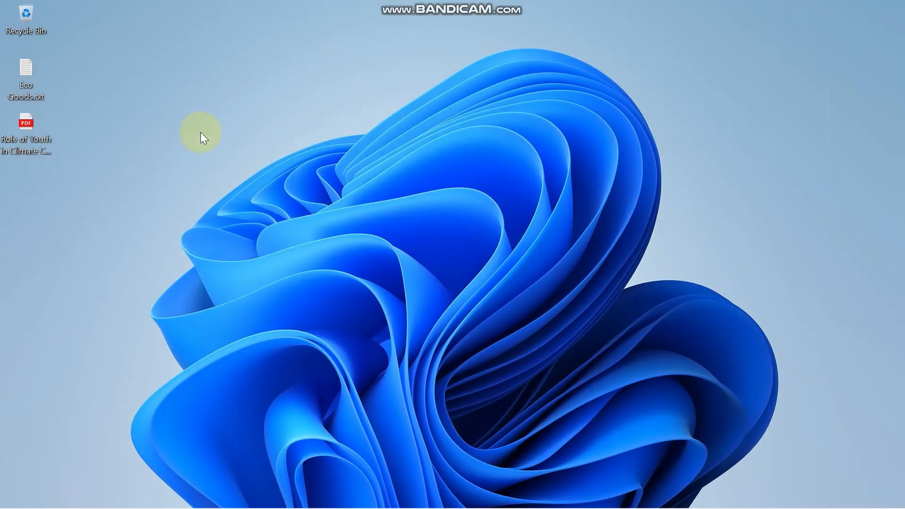